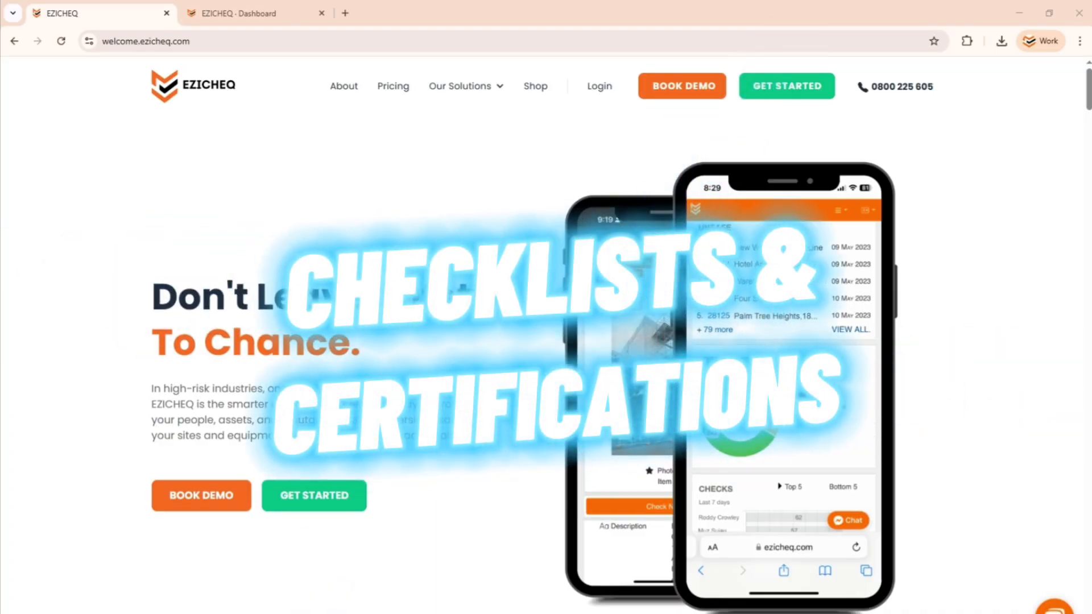
Go to the account's certifications and start a new certification named Forklift Operator Certificate.
left_click(259, 27)
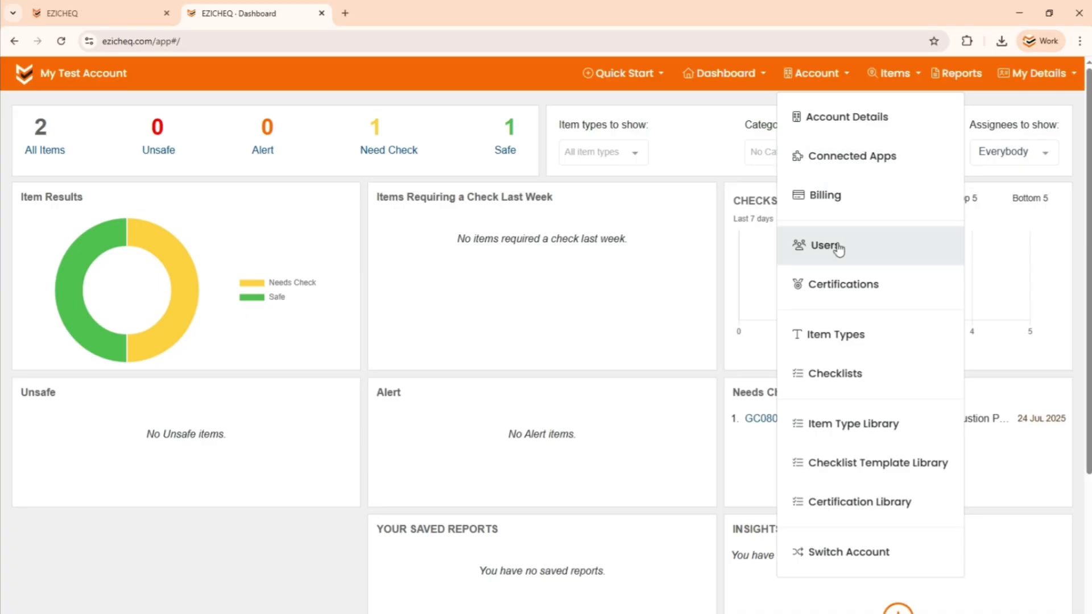
left_click(839, 291)
left_click(324, 160)
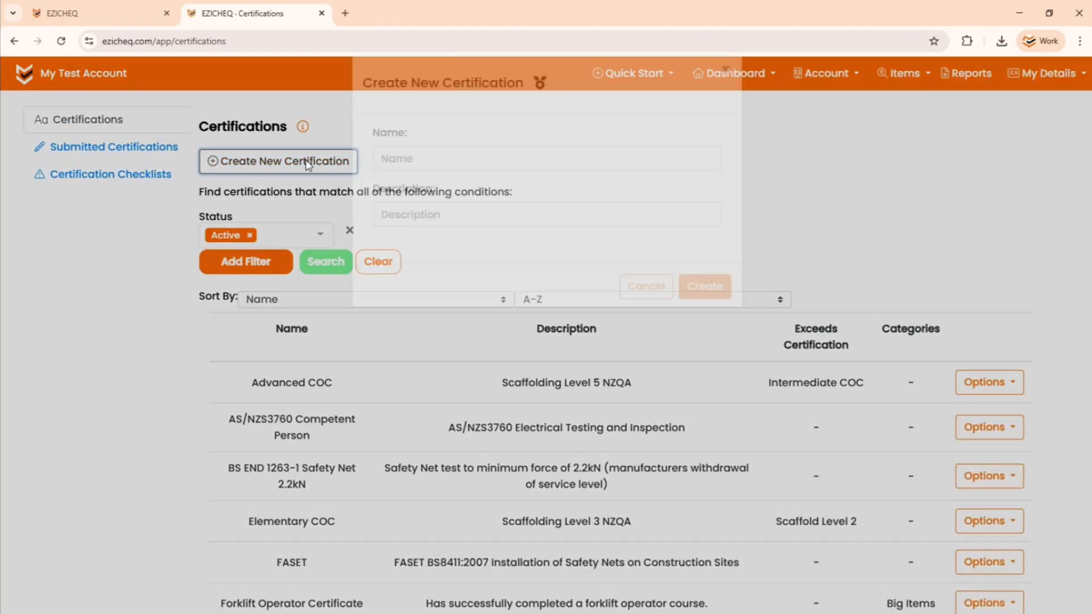
left_click(438, 190)
type("F")
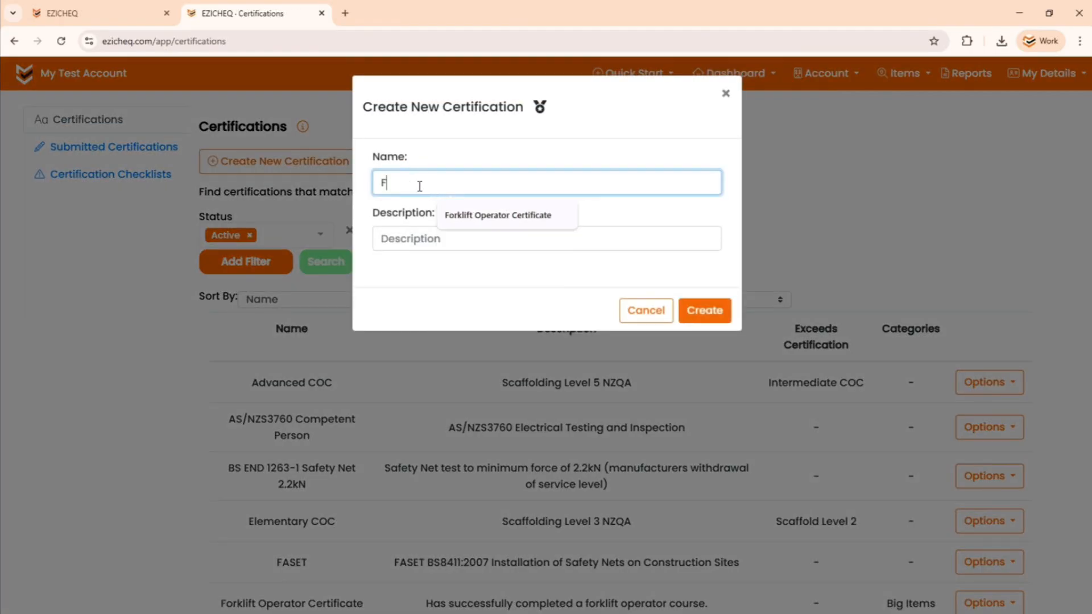
type("orklift Operator Certificate")
left_click(478, 218)
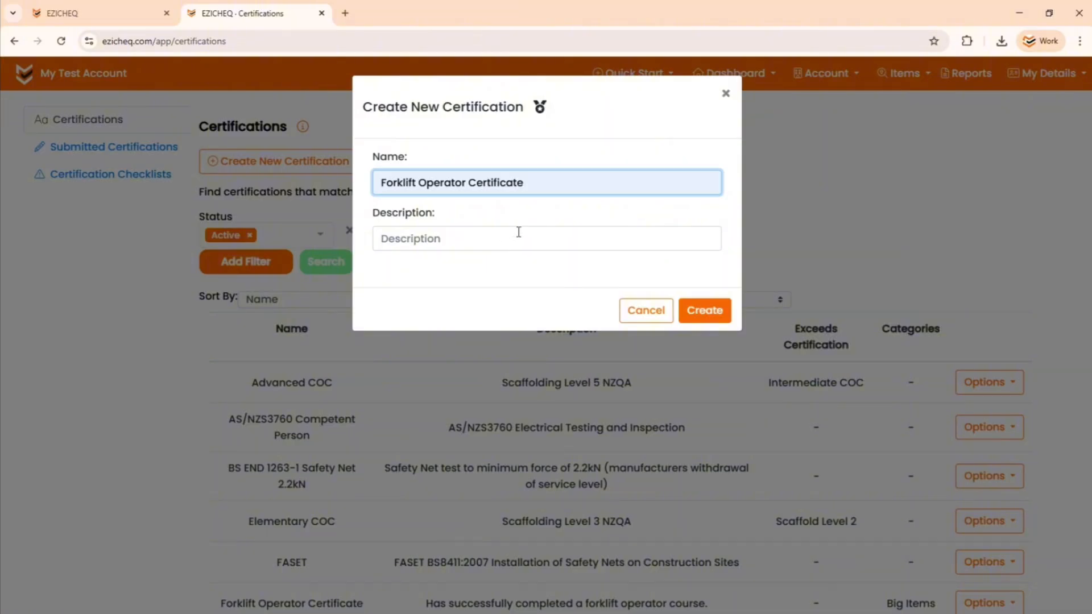
Enter the description "Has successfully completed a forklift operator course." and create the certification.
left_click(519, 233)
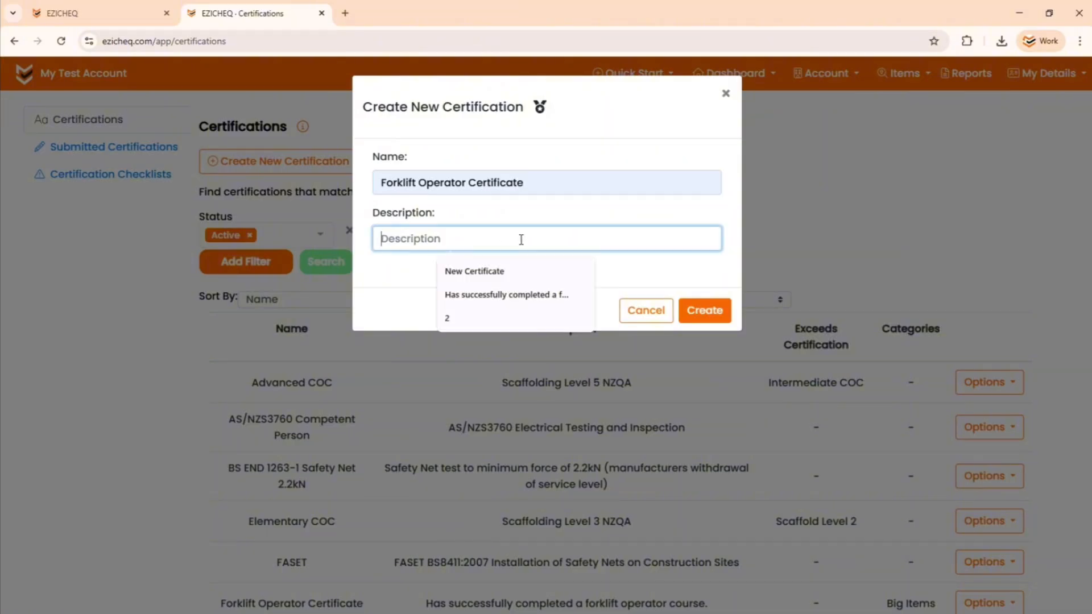
left_click(516, 296)
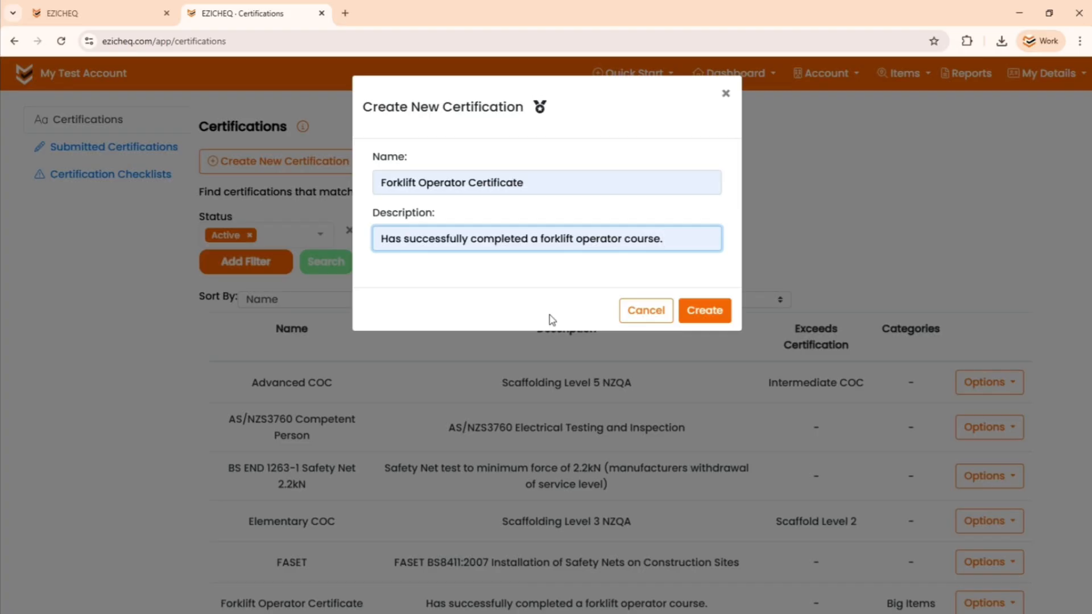
left_click(711, 317)
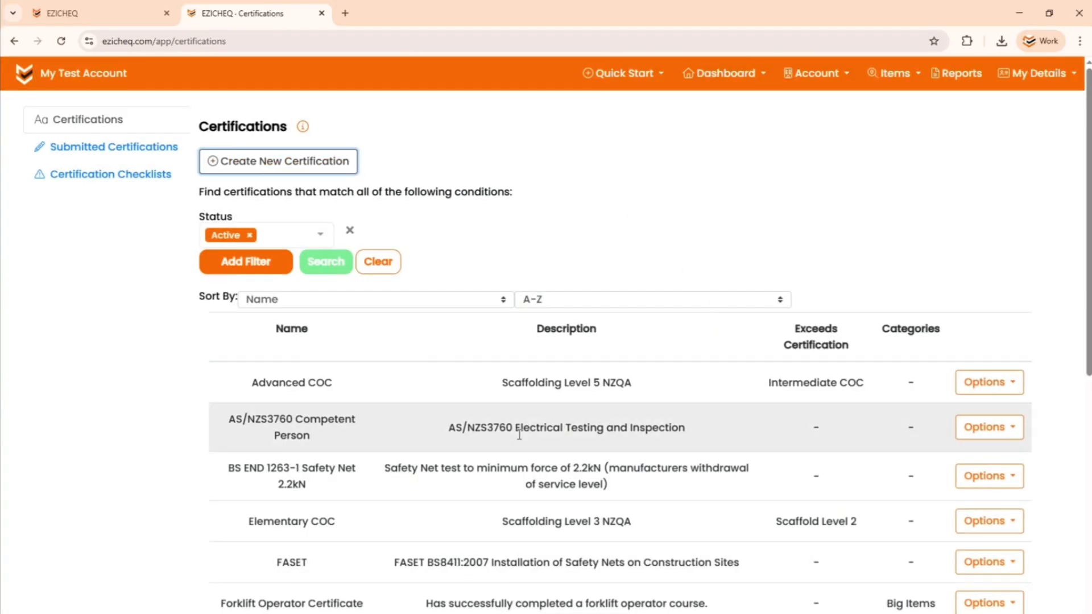
Open the Forklift Operator Certificate and review its Certification Exceeds, Default Expiry, Categories and Checklists settings.
left_click(318, 604)
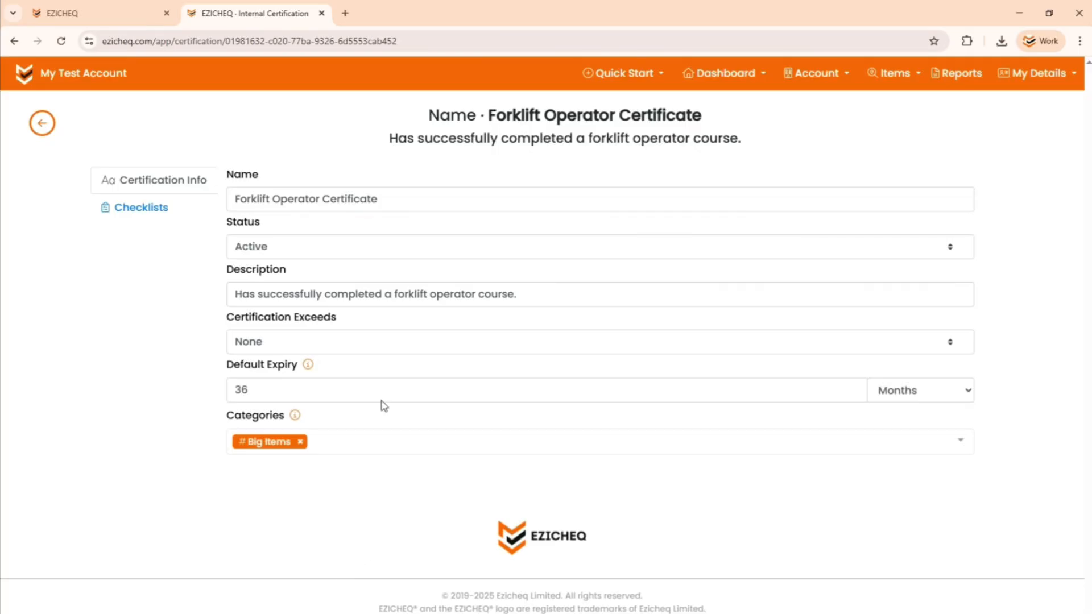
left_click(279, 346)
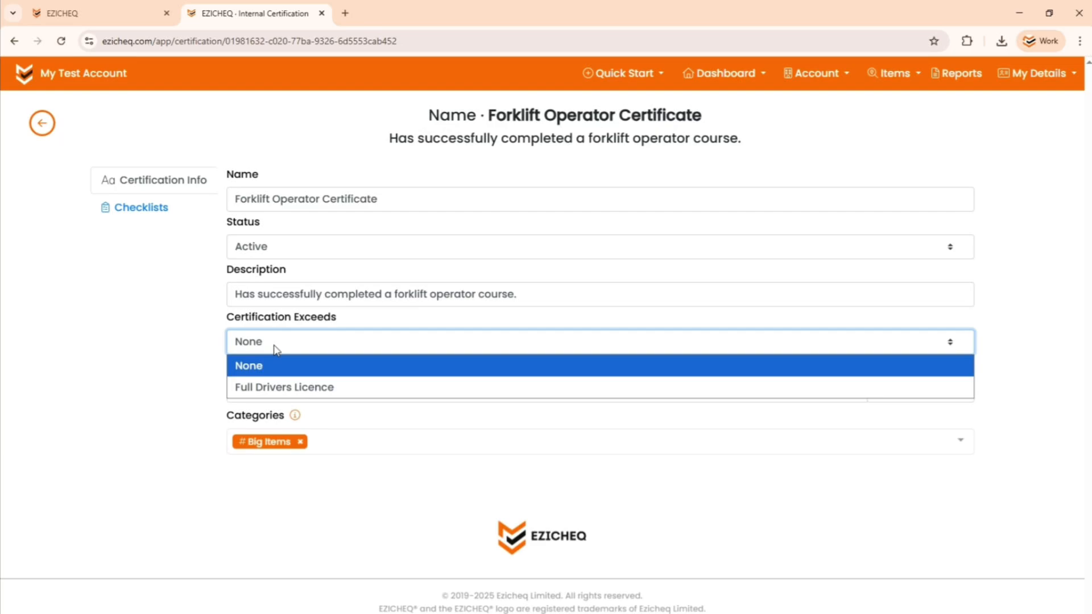
left_click(276, 349)
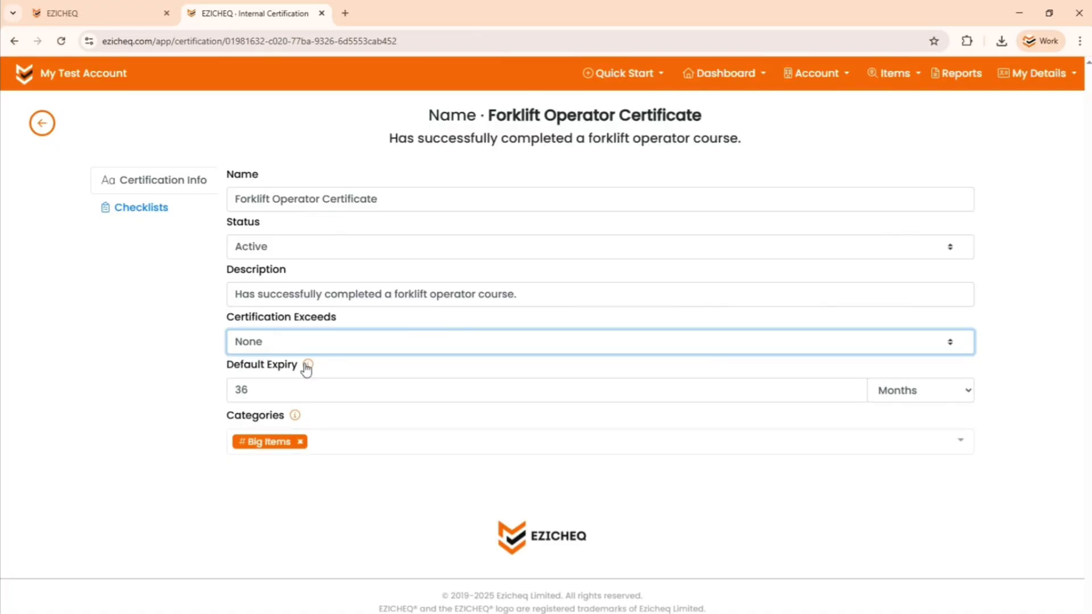
mouse_move(309, 371)
left_click(903, 403)
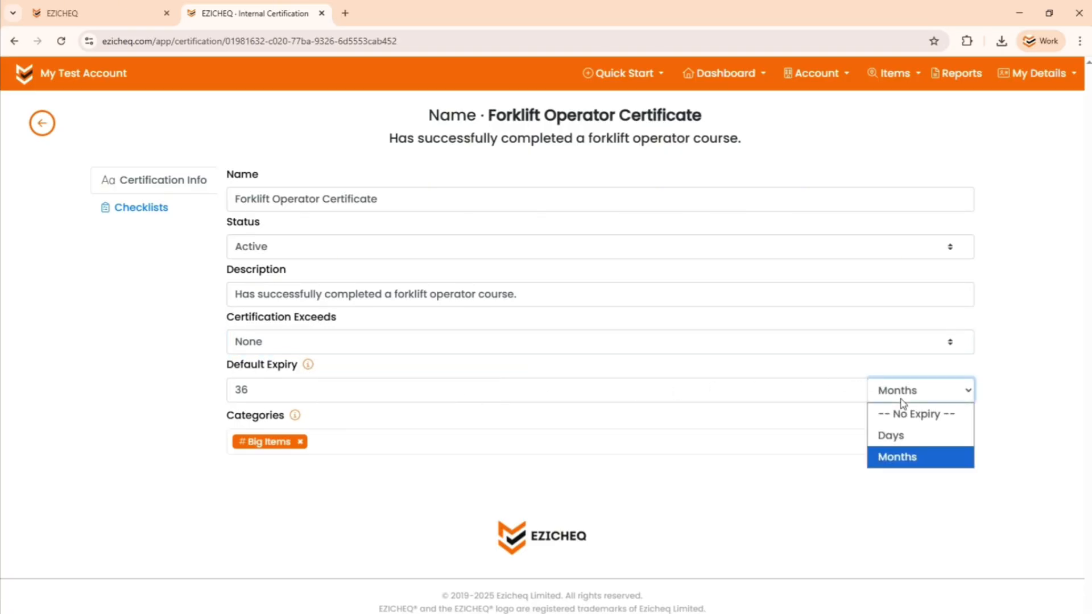
left_click(902, 401)
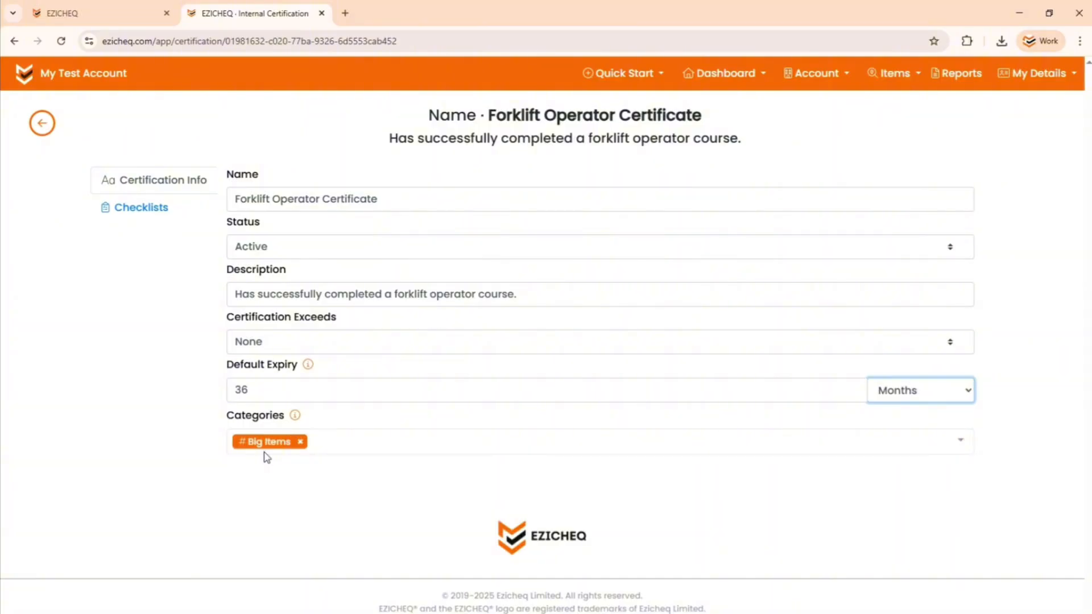
mouse_move(299, 424)
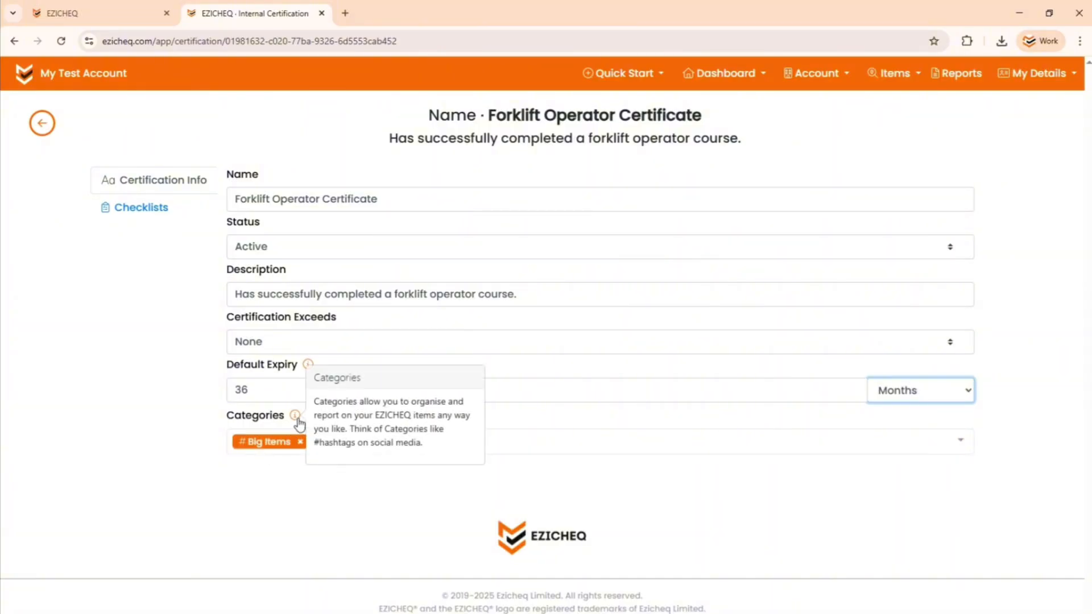
left_click(140, 211)
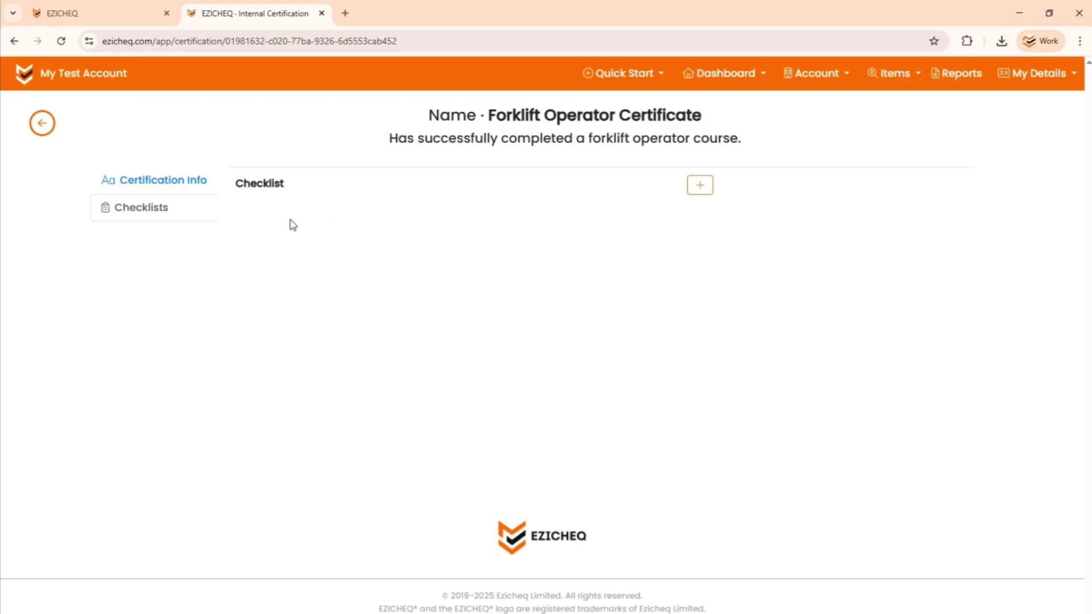
Go to the certification checklists and start a new one named Forklift Operator Competency Test.
left_click(840, 75)
left_click(861, 284)
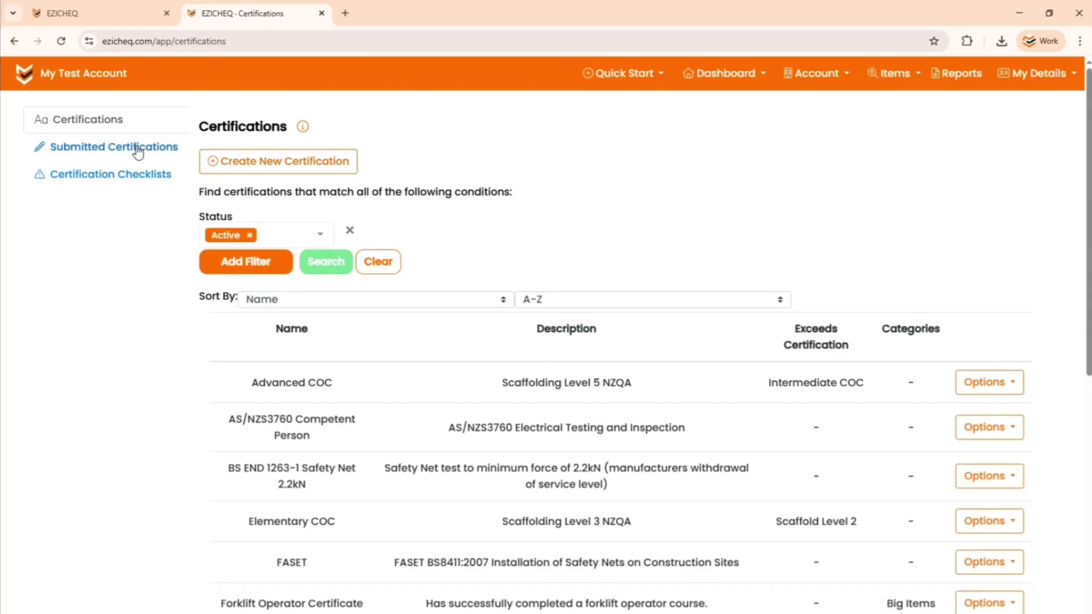
left_click(129, 177)
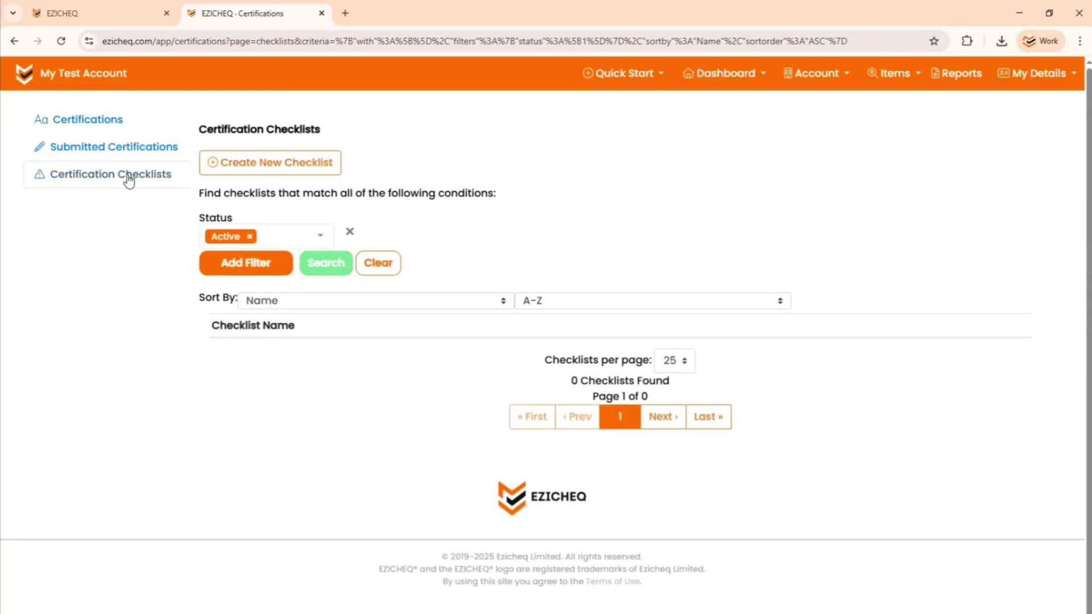
left_click(279, 163)
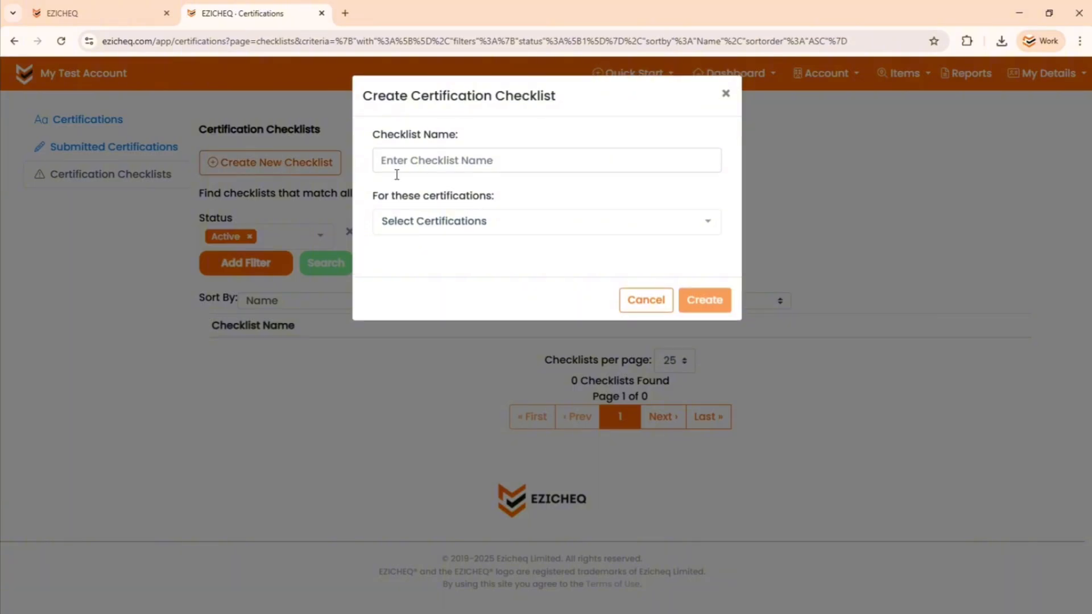
left_click(570, 167)
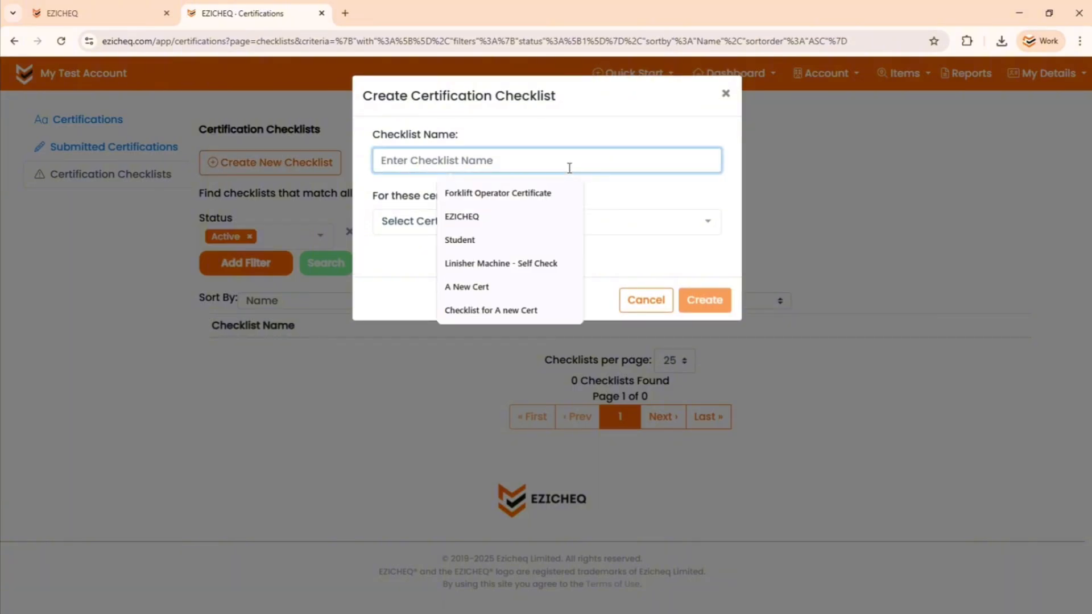
left_click(531, 196)
left_click_drag(542, 153, 471, 162)
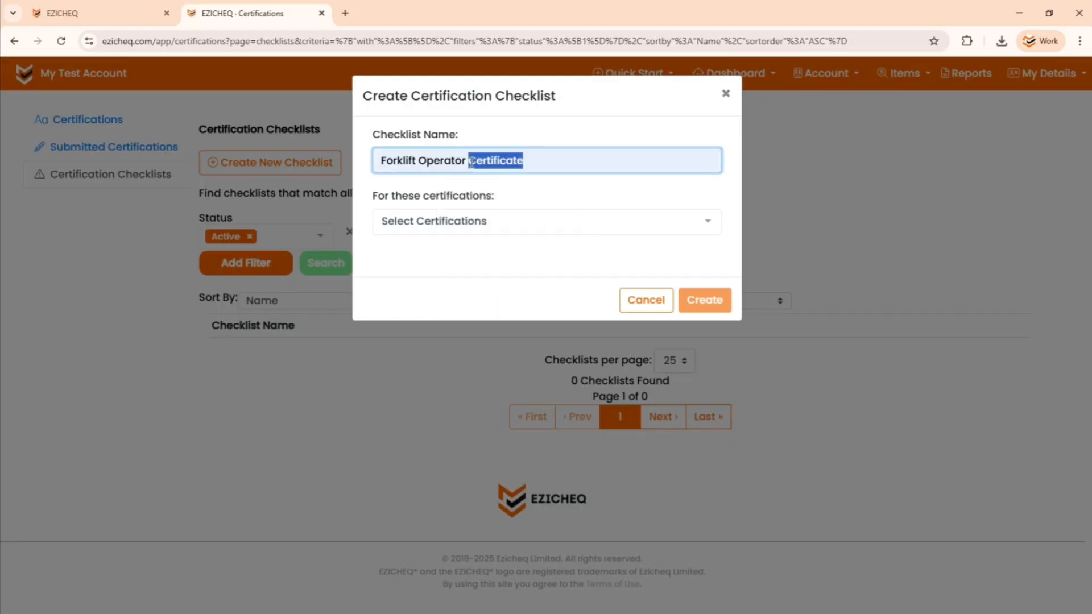
type("Compe")
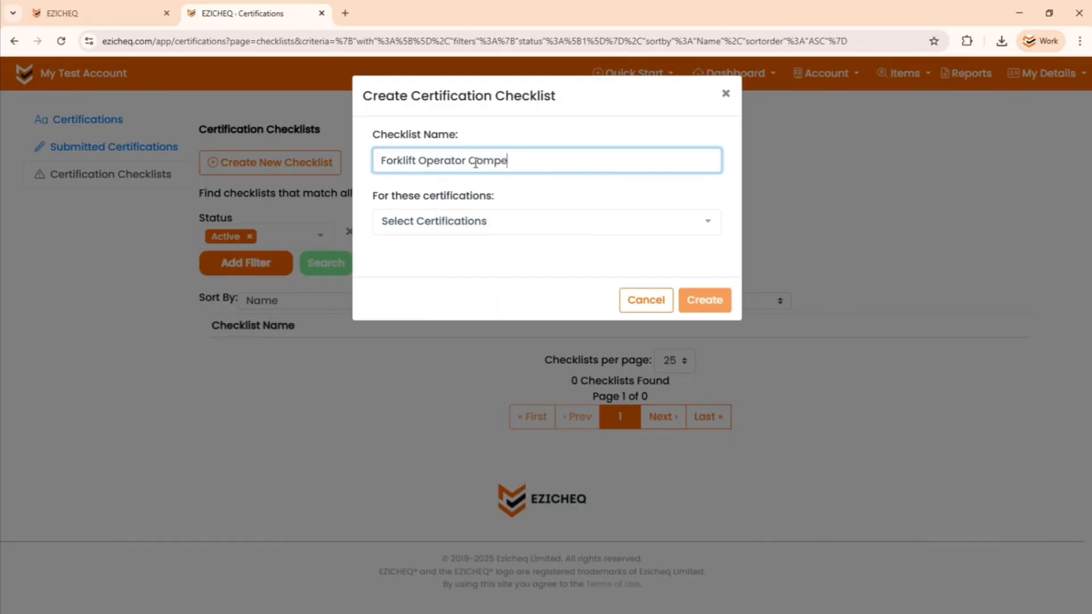
type("tency Test")
Assign the new checklist to the Forklift Operator Certificate and create it.
left_click(568, 223)
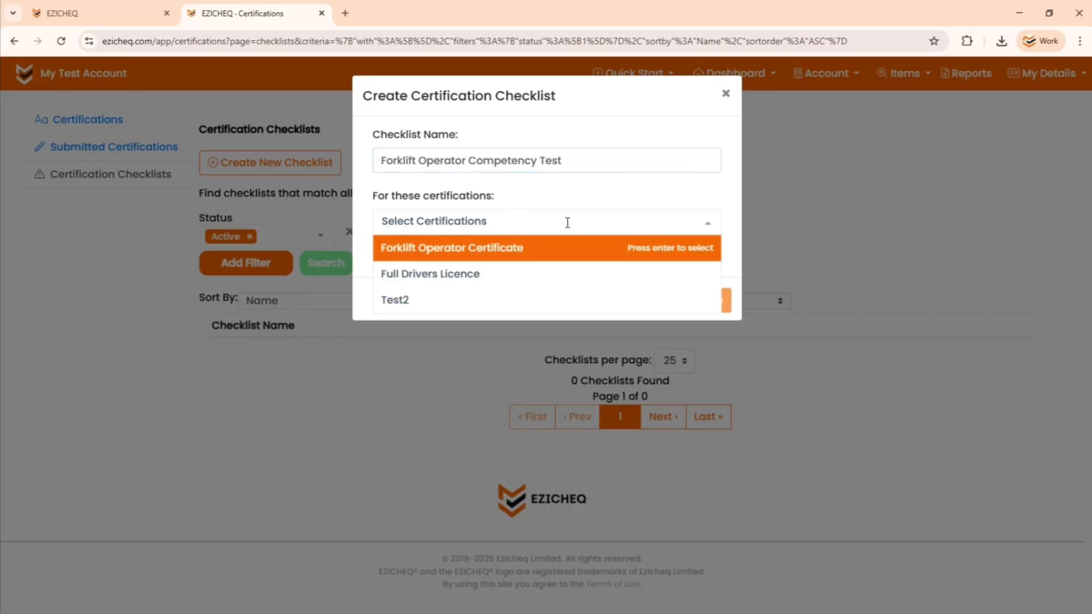
left_click(543, 258)
left_click(707, 300)
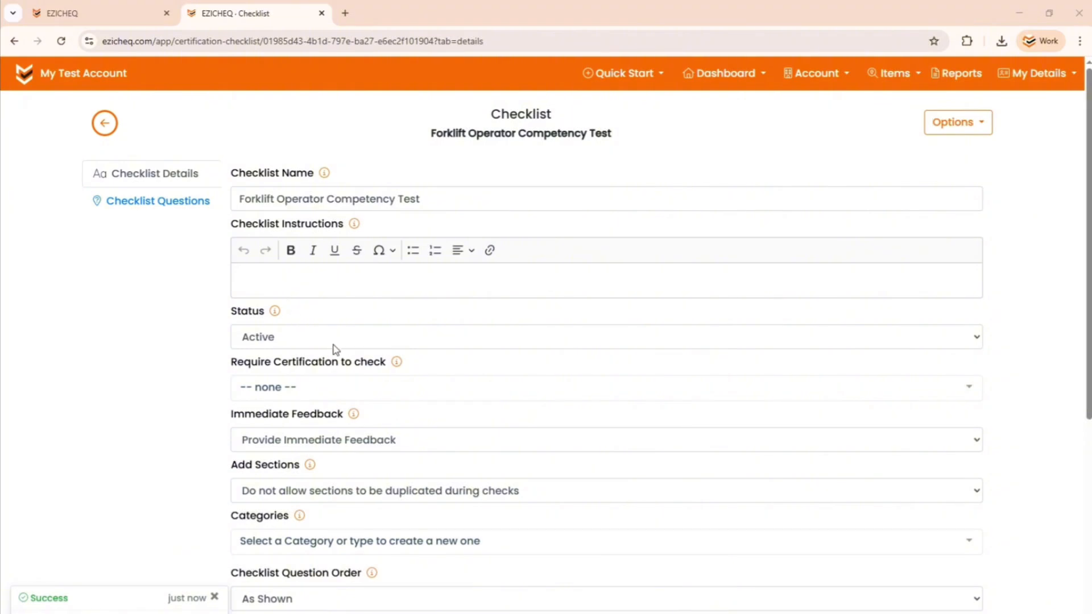
Set the checklist's Immediate Feedback option to Disable Immediate Feedback.
mouse_move(354, 420)
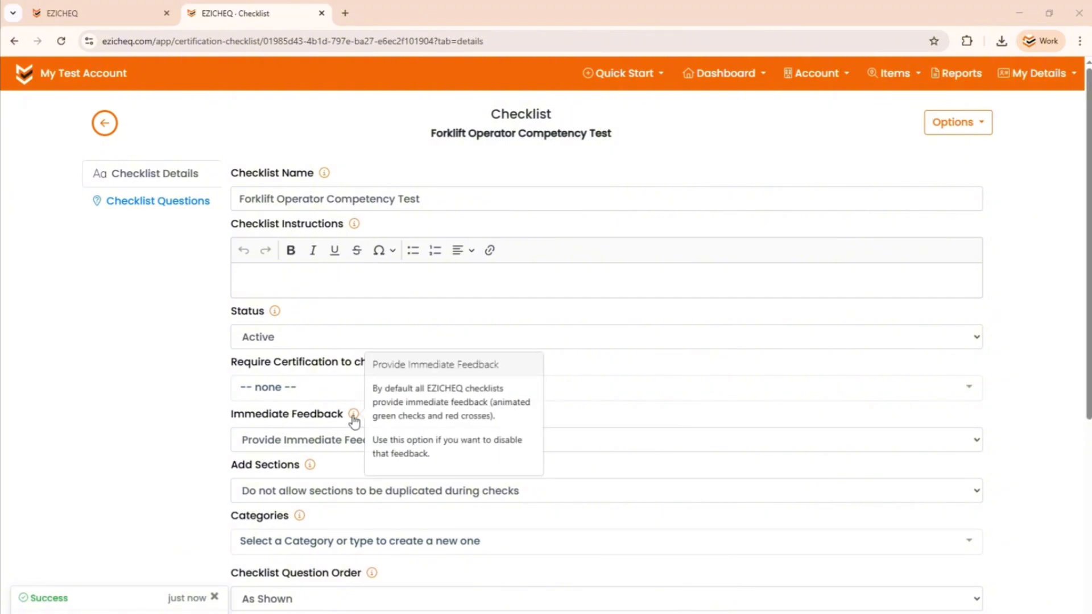
left_click(349, 441)
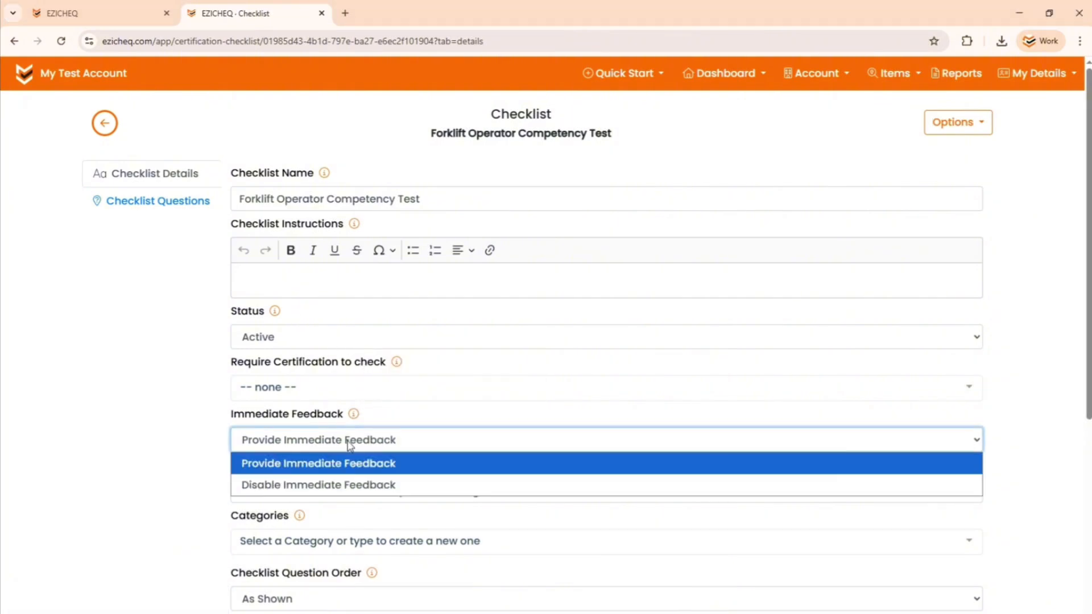
left_click(401, 486)
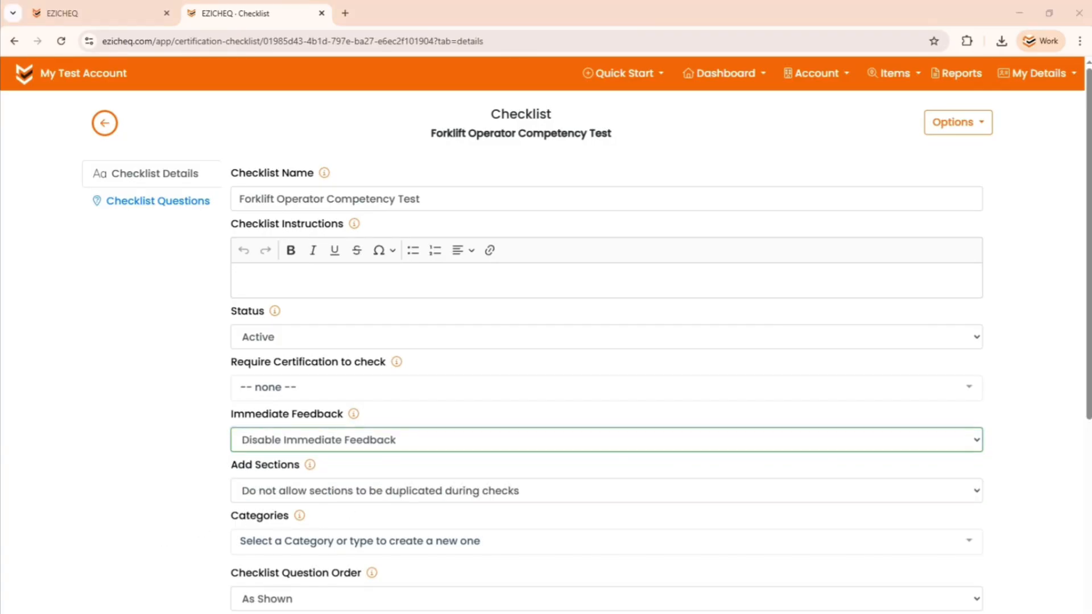
left_click(284, 409)
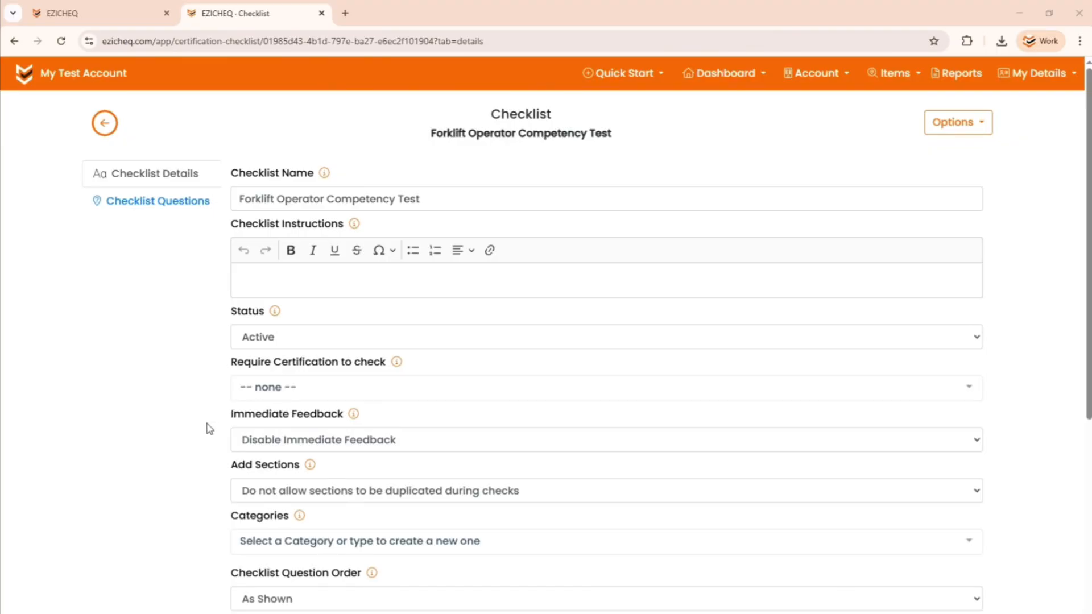
Review the checklist's question order and prerequisite certification options, and set its status to Inactive.
scroll(187, 452, "down", 4)
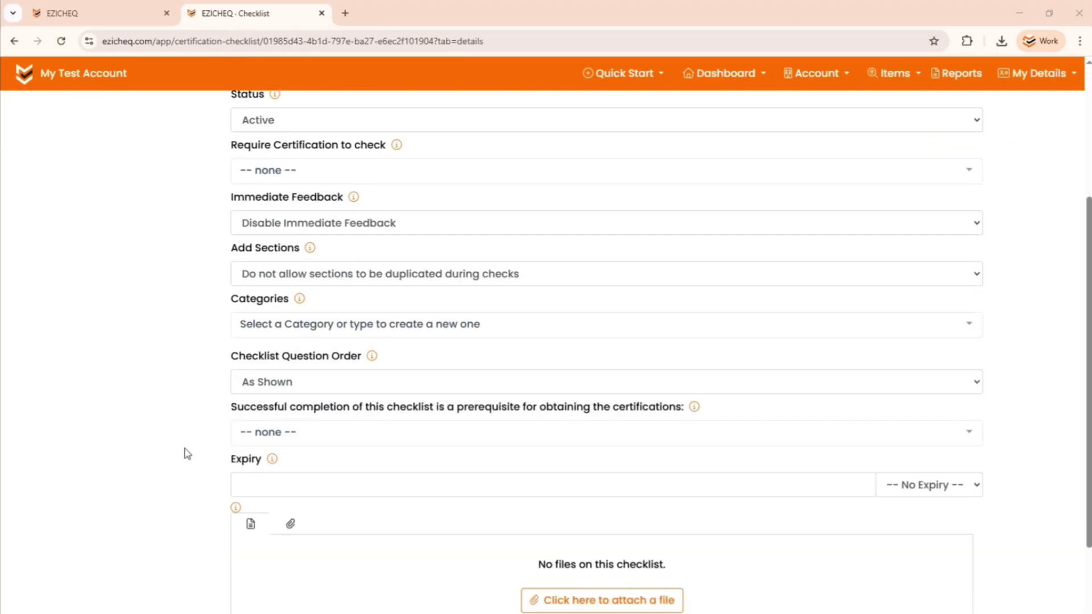
left_click(401, 383)
left_click(401, 385)
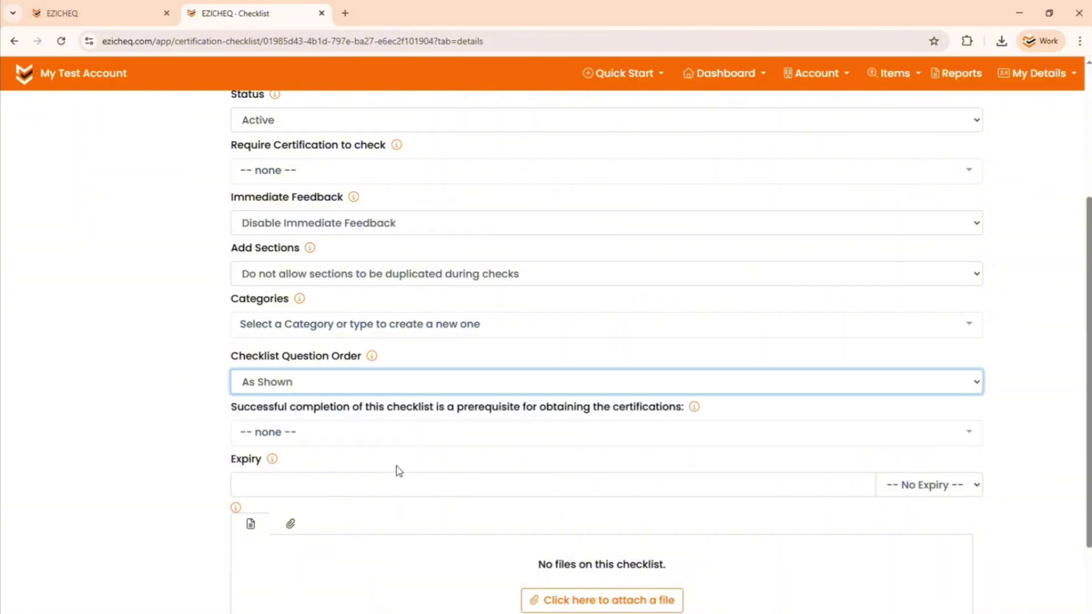
left_click(381, 434)
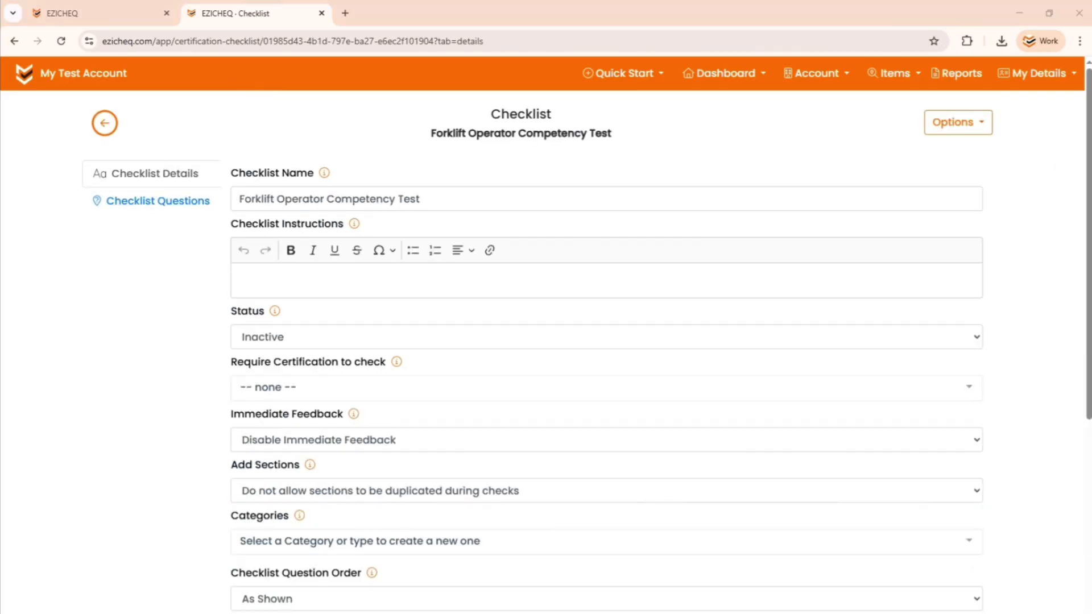
Add a checklist question about overhead electricity lines asking which TWO options are used to calculate the minimum distance requirement.
left_click(144, 205)
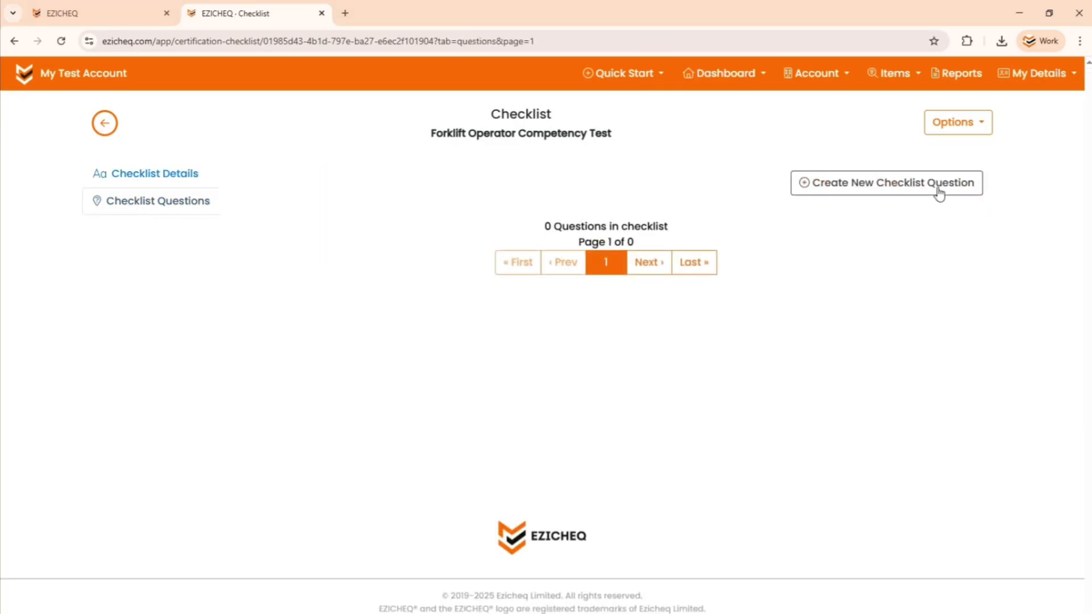
left_click(938, 190)
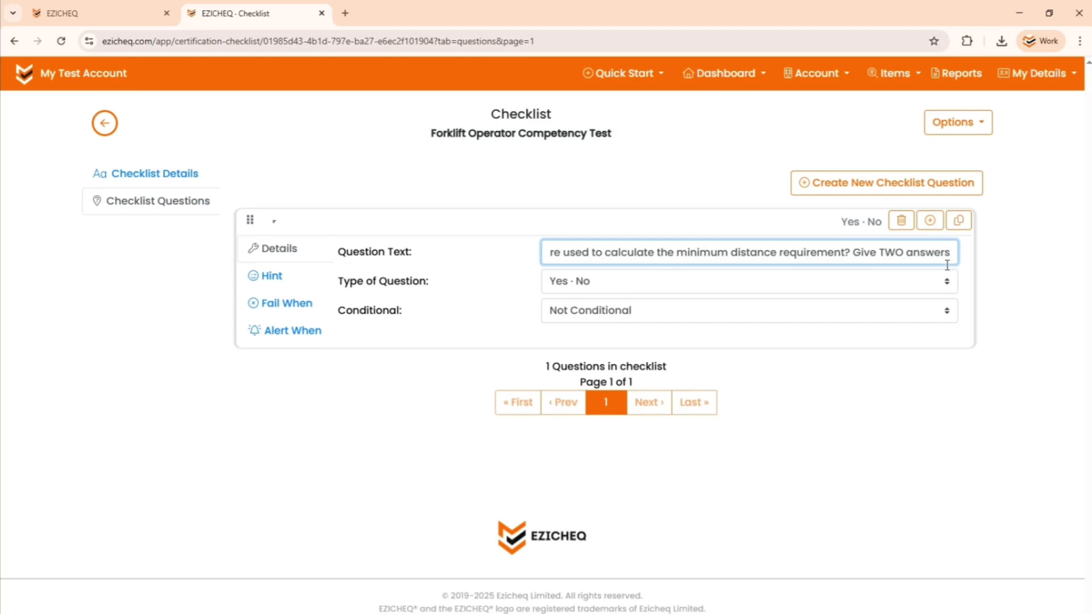
left_click(501, 319)
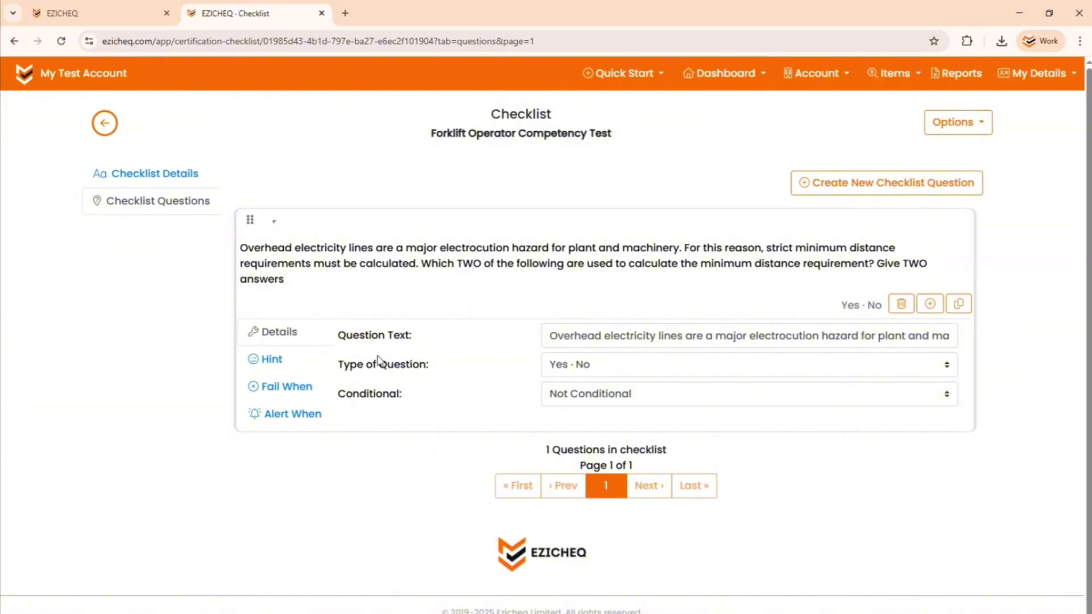
Set the overhead electricity lines question's type to Multiple Choice and open its answer choices.
left_click(572, 370)
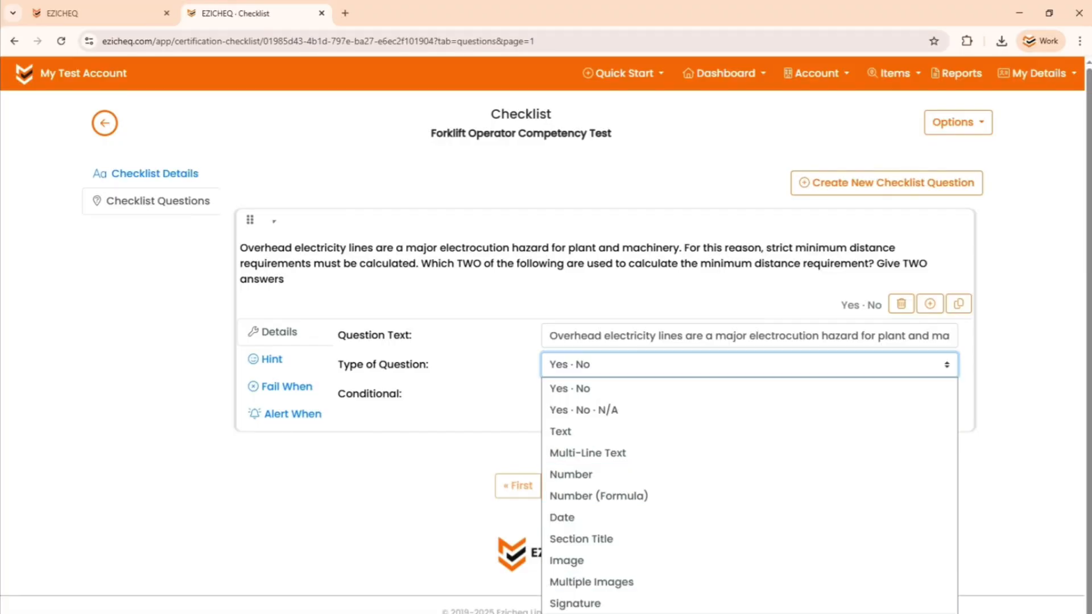
left_click(592, 613)
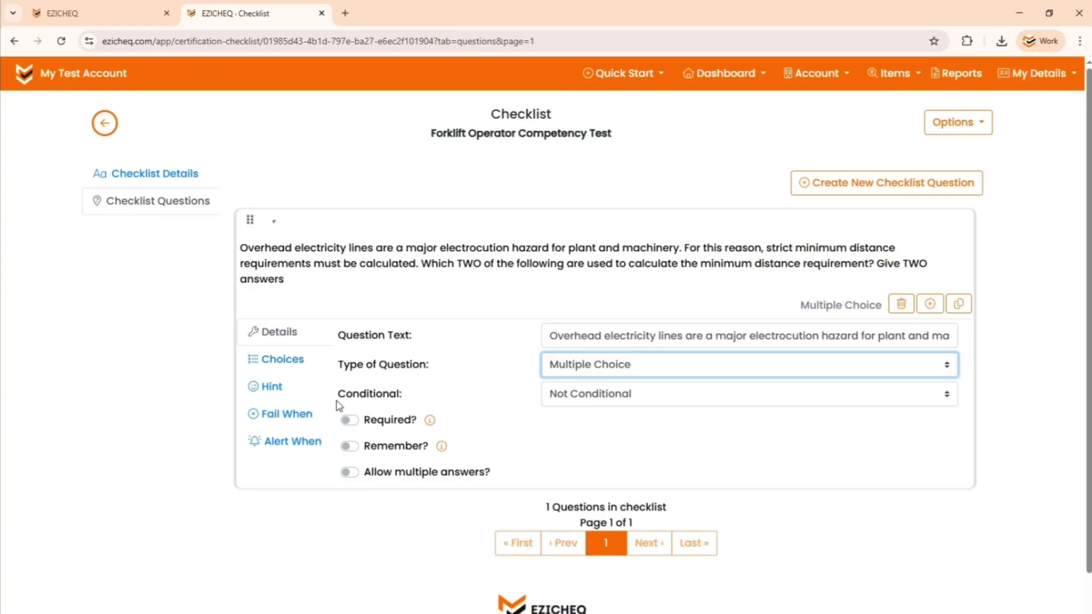
left_click(300, 369)
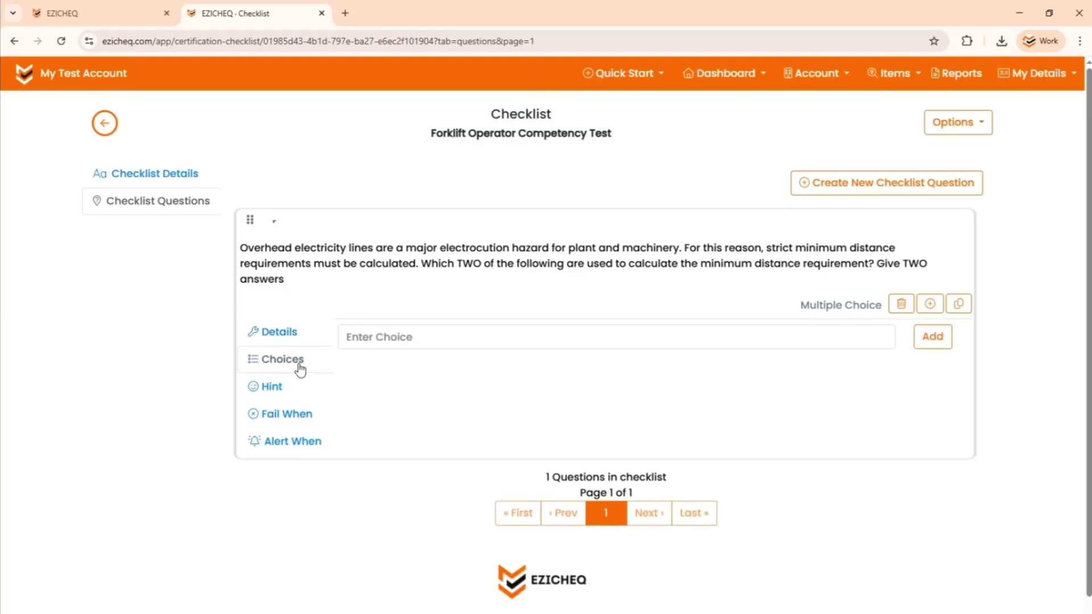
Add the choices "The electrical voltage in the line" and "The experience of the operator" to the overhead electricity lines question.
left_click(441, 341)
type("The electrical voltage in the line")
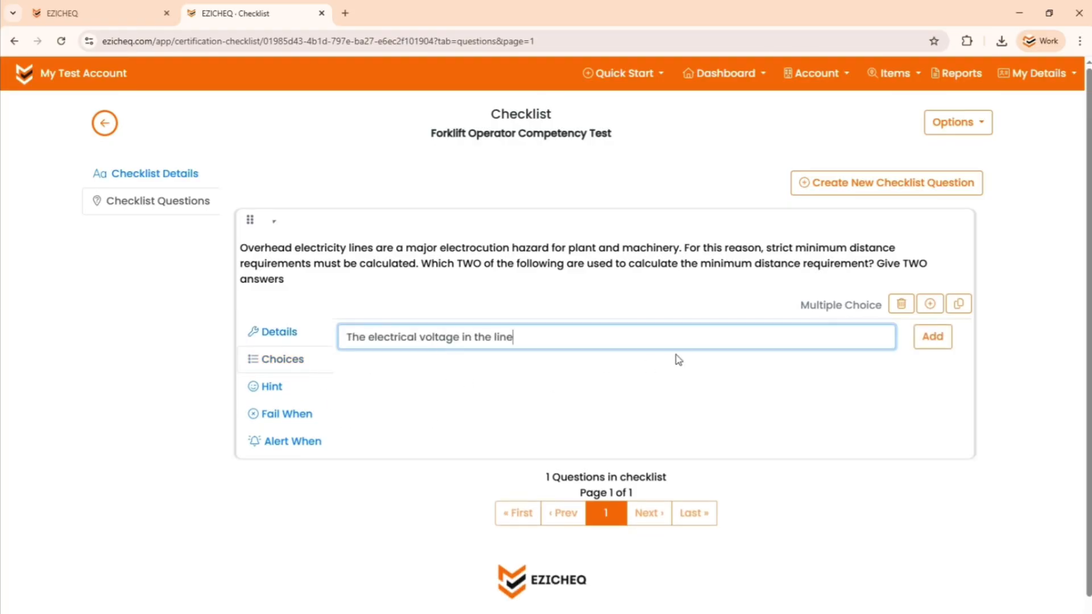
left_click(936, 340)
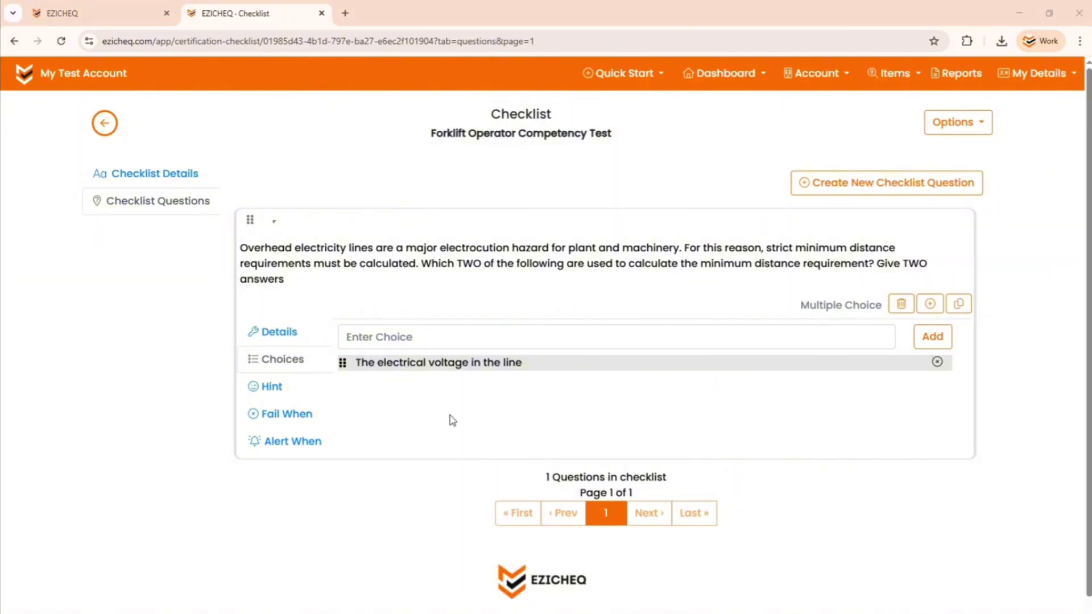
left_click(831, 336)
type("The experience of the operator")
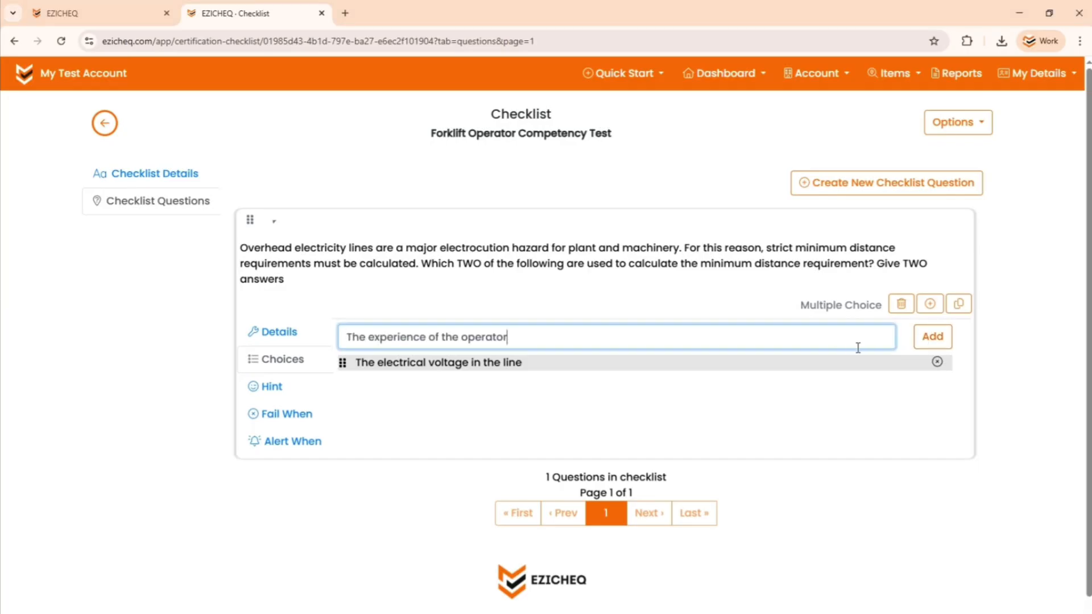
left_click(936, 338)
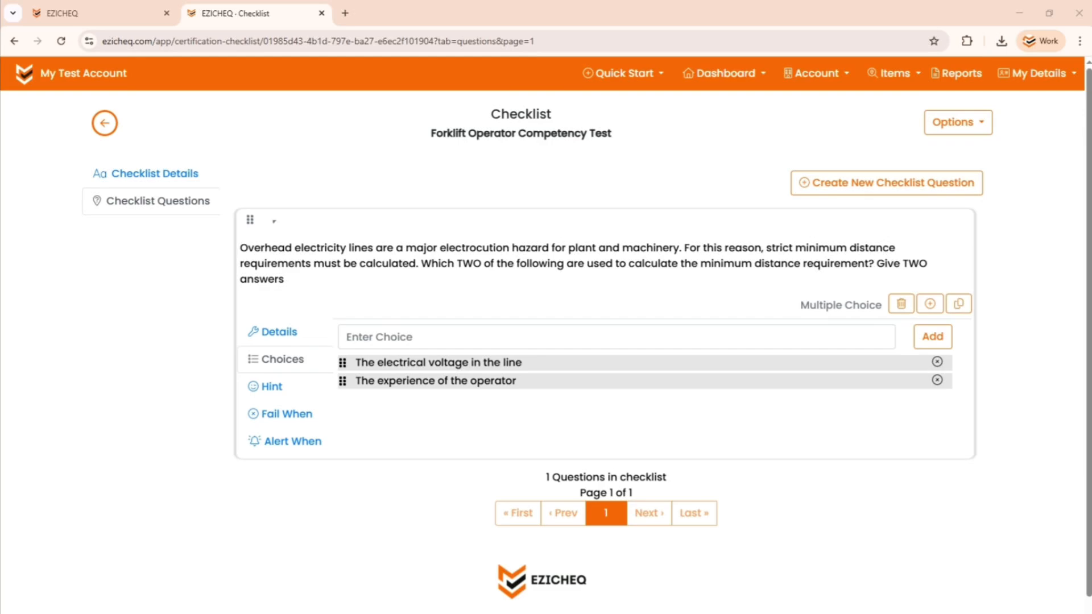
Add the choices "The height of the vehicle" and "The pylon material" to the overhead electricity lines question.
left_click(503, 337)
type("he height of the vehicle")
left_click(343, 336)
type("TT")
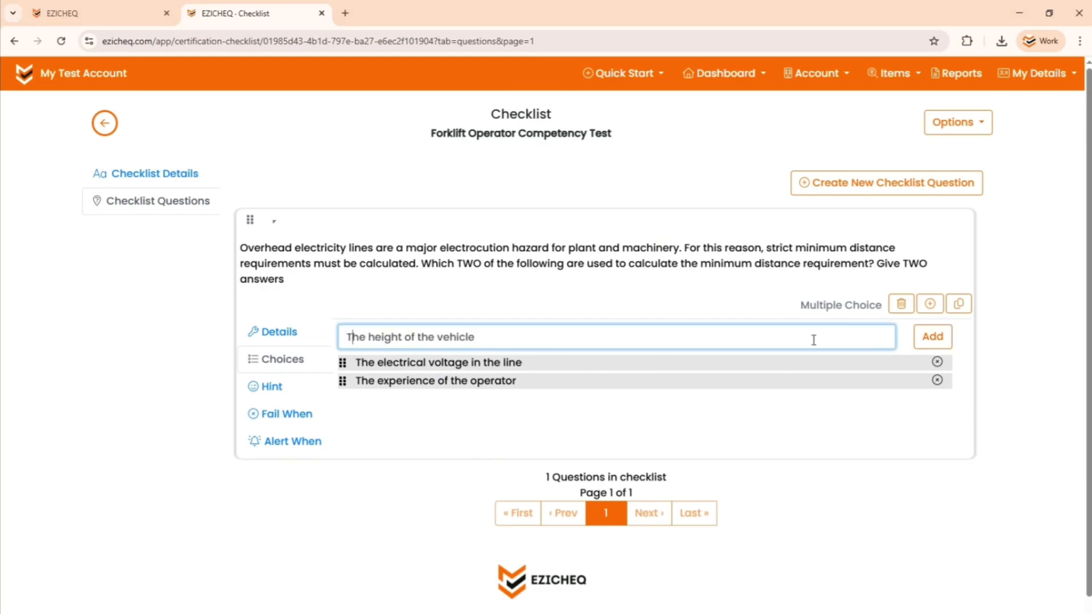
left_click(936, 340)
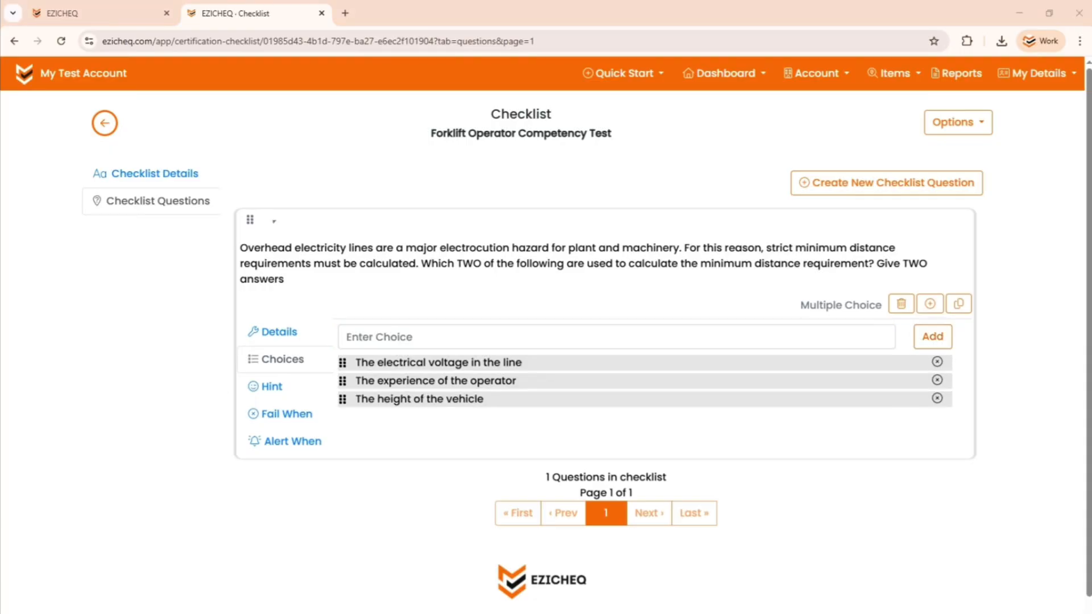
left_click(534, 336)
type("The pylon material")
left_click(933, 337)
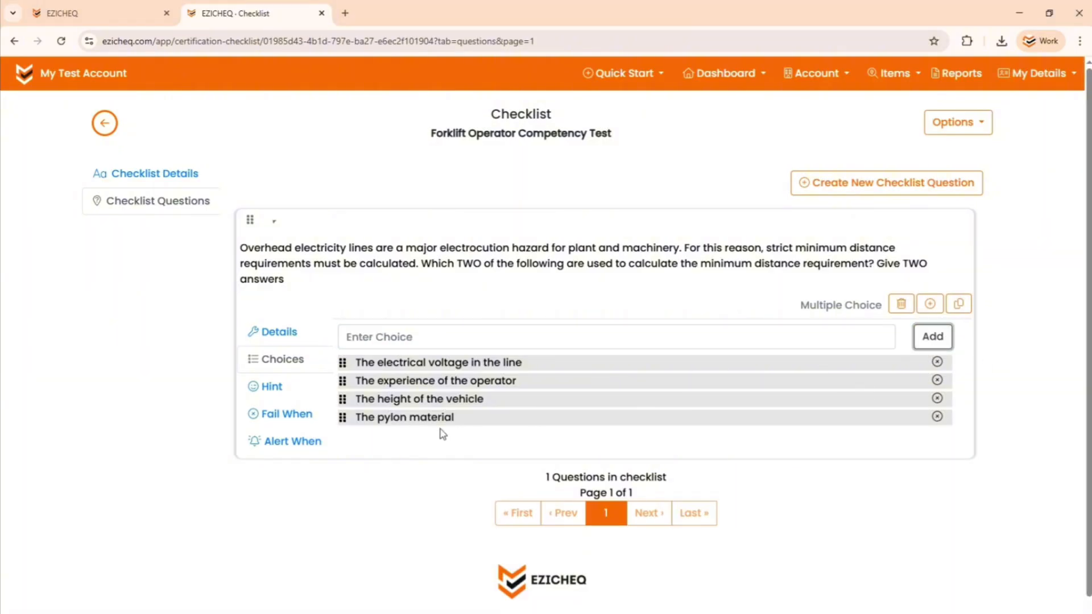
Allow the overhead lines question to make an item unsafe, marking "The experience of the operator" and "The height of the vehicle" as Fail.
left_click(280, 399)
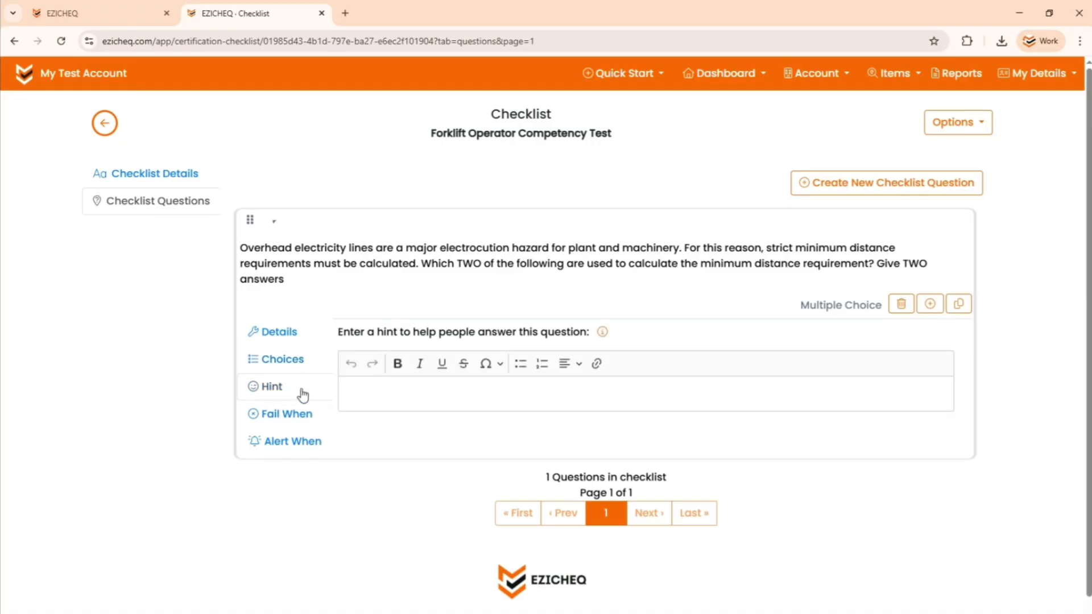
left_click(296, 419)
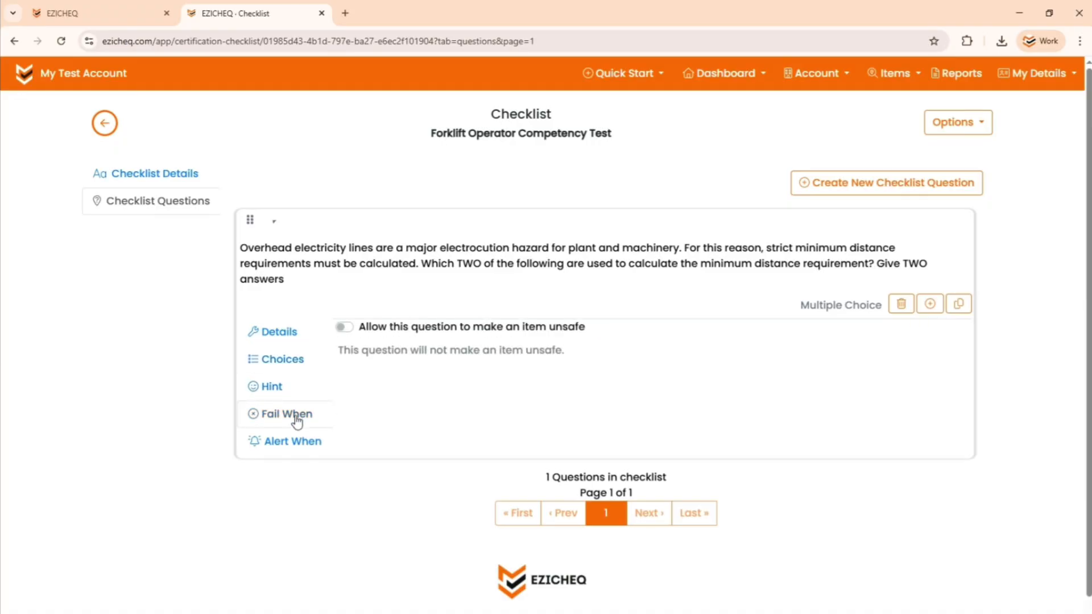
left_click(344, 329)
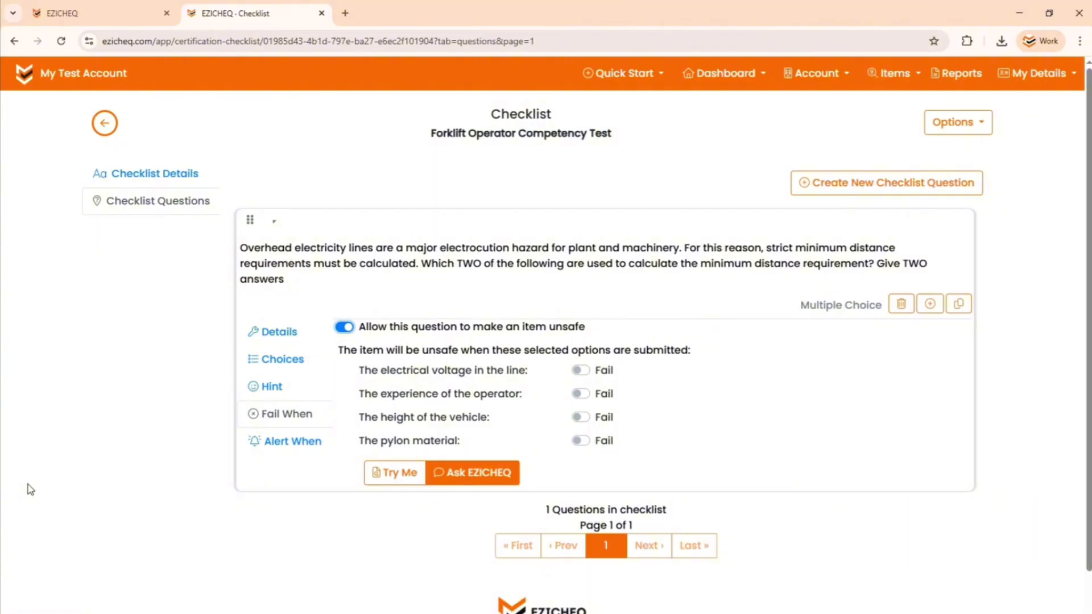
left_click(581, 394)
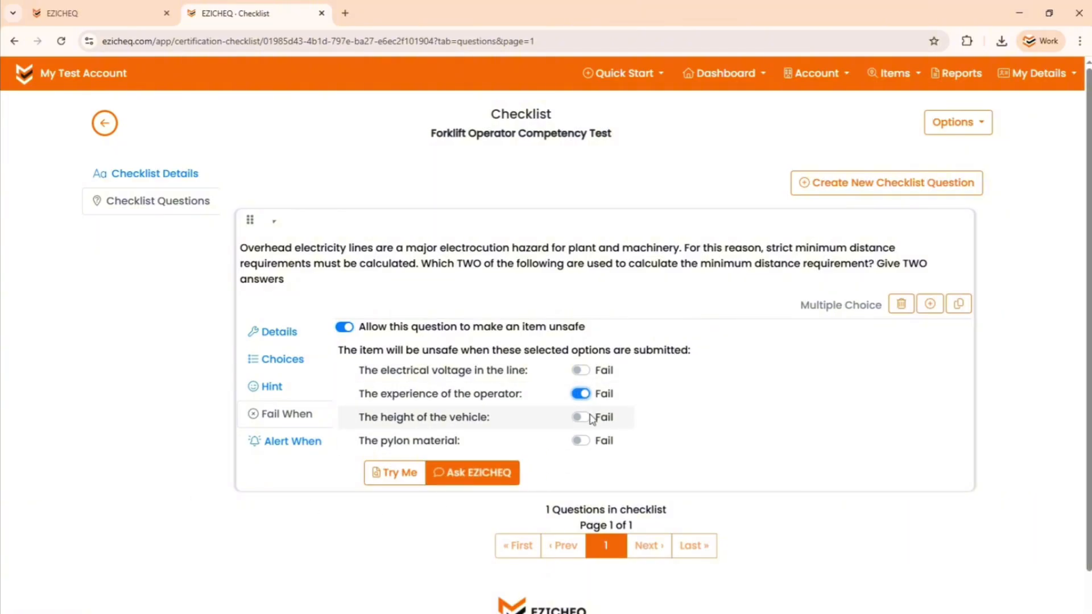
left_click(580, 417)
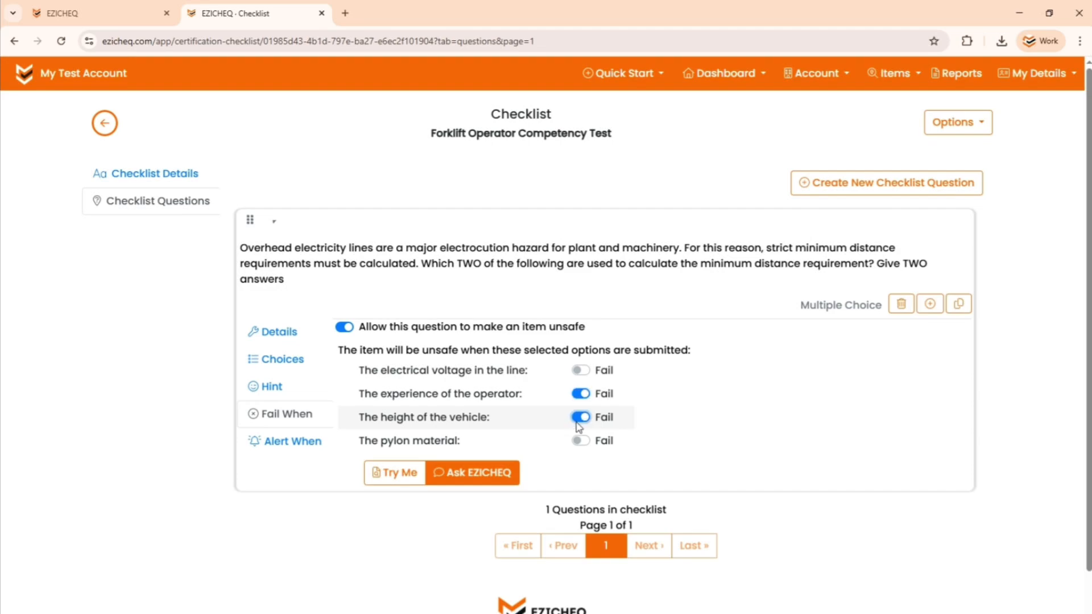
Create the question "You need to change an LPG cylinder. Which of the following is NOT a precaution you must take? Give ONE answer".
left_click(836, 188)
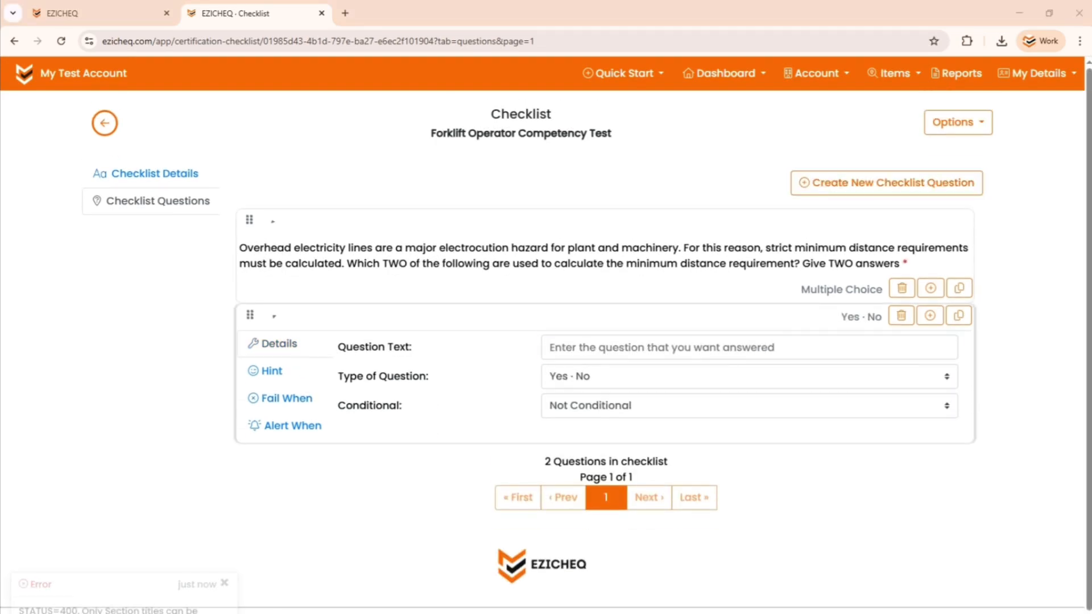
left_click(842, 348)
type("You need to change an LPG cylinder. Which of the following is NOT a precaution you must take? Give ONE answer")
left_click(456, 406)
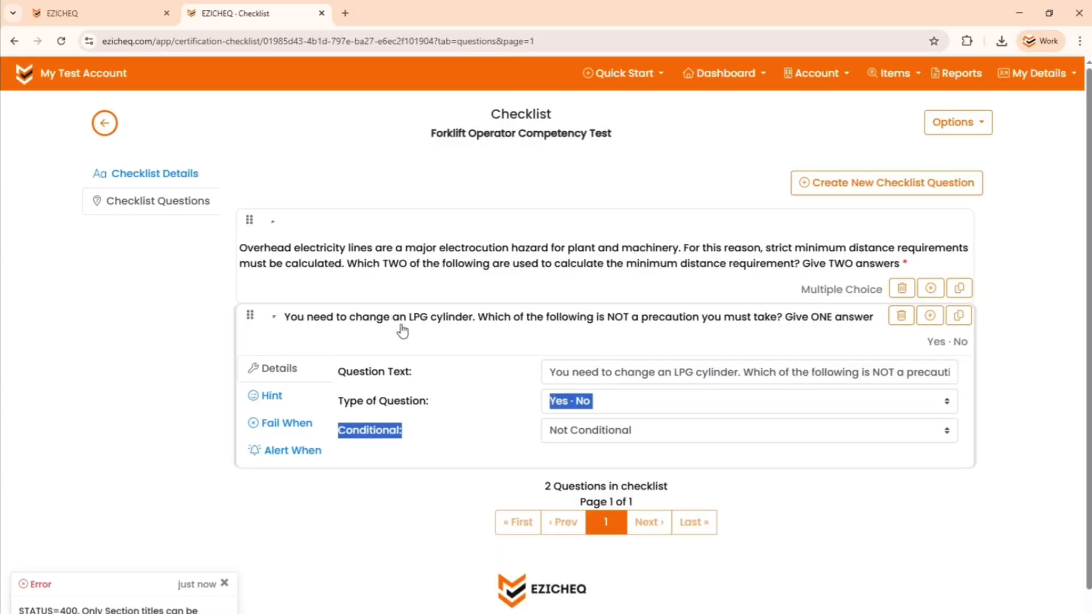
Set the LPG cylinder question's type to Multiple Choice and make it required.
left_click(567, 402)
left_click(586, 262)
left_click(648, 512)
left_click(351, 458)
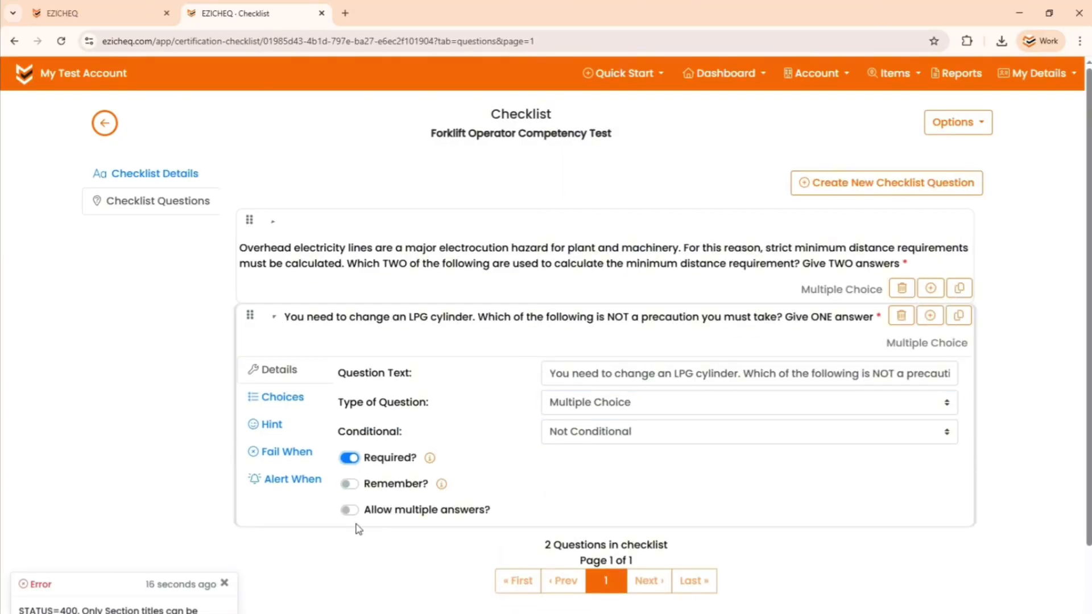
Add the choices "Ensure the valve is closed" and "Ensure the valve is open" to the LPG cylinder question.
left_click(280, 403)
left_click(414, 374)
type("Ensure the valve is closed")
left_click(933, 375)
type("Ensure the valve is open")
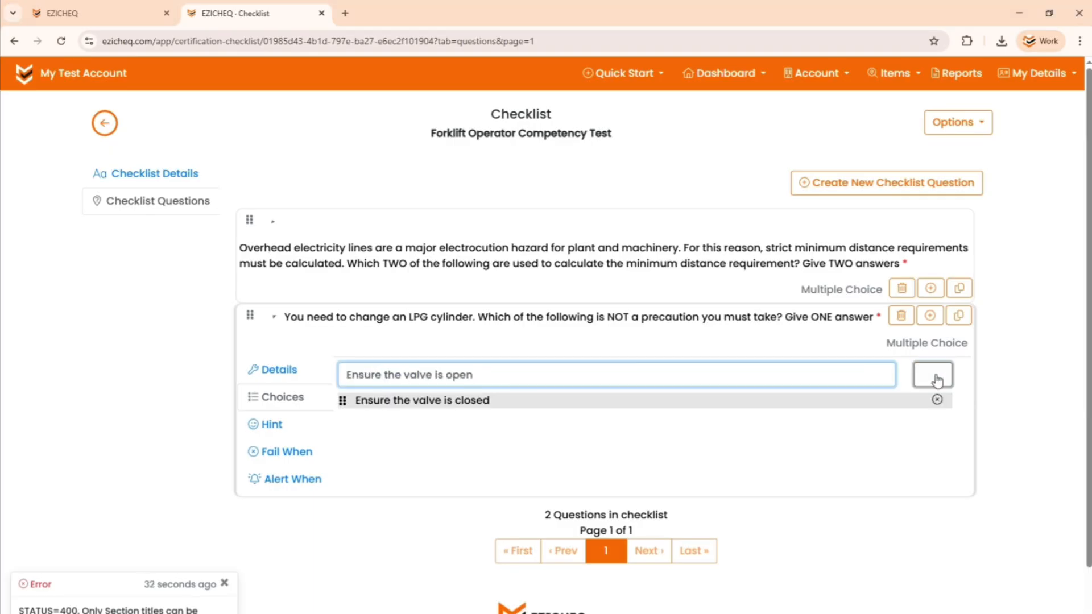
left_click(933, 374)
Add the choices "Follow the manufacturer's instructions" and "Make sure there are no naked flames nearby" to the LPG cylinder question.
type("Follow the manufacturer's instructions")
left_click(933, 374)
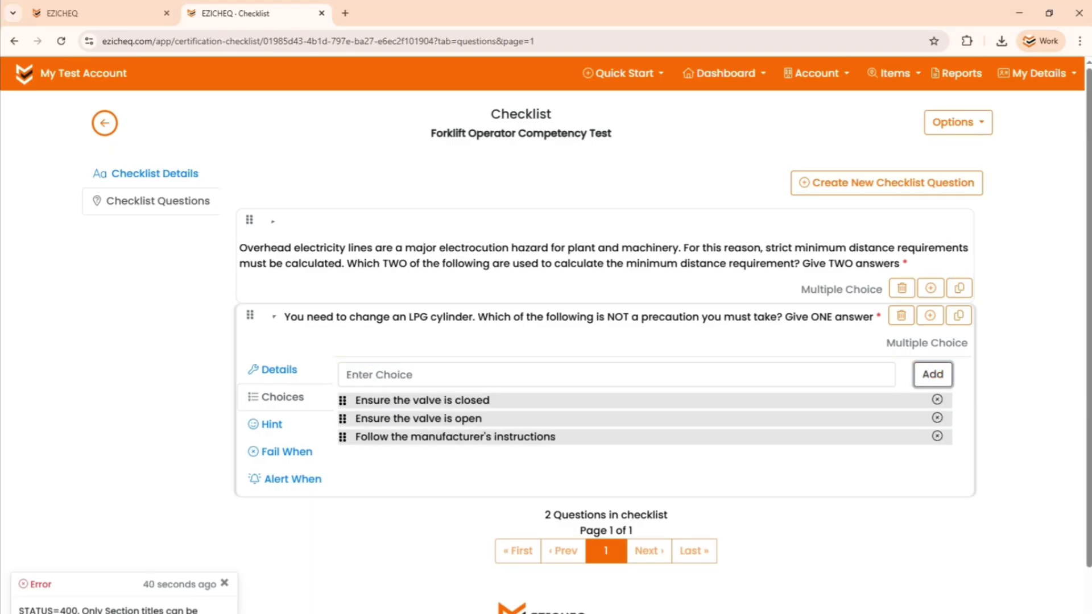
type("Make sure there are no naked flames nearby")
left_click(933, 374)
Allow the LPG cylinder question to make an item unsafe, marking every choice except "Ensure the valve is open" as Fail.
left_click(286, 451)
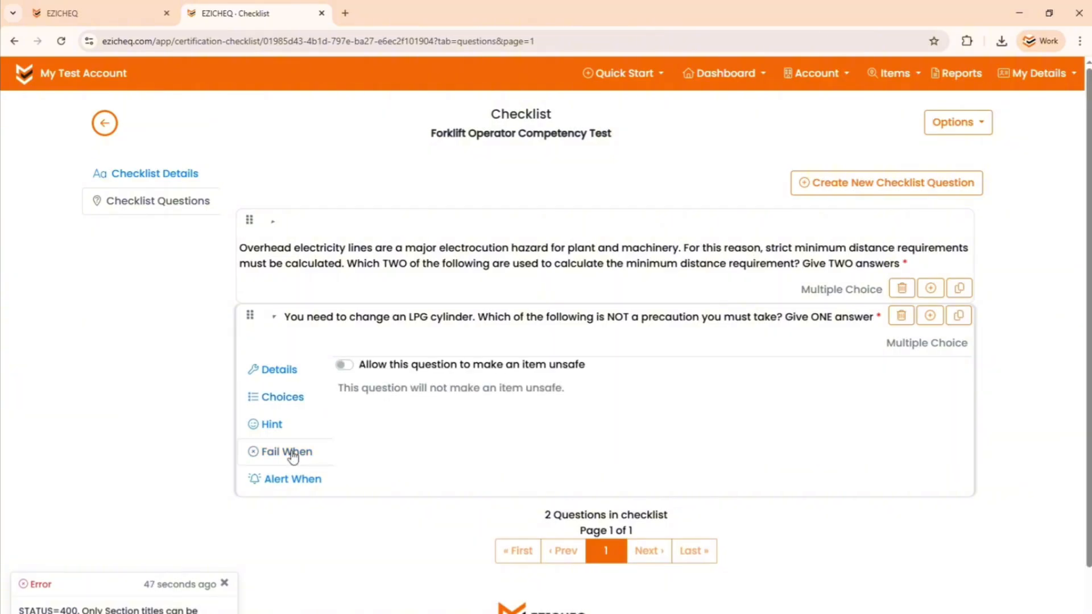
left_click(344, 365)
left_click(650, 407)
left_click(649, 455)
left_click(650, 478)
Create a question asking which THREE factors may cause a properly loaded forklift driven on flat ground at reasonable speed to tip over.
left_click(887, 183)
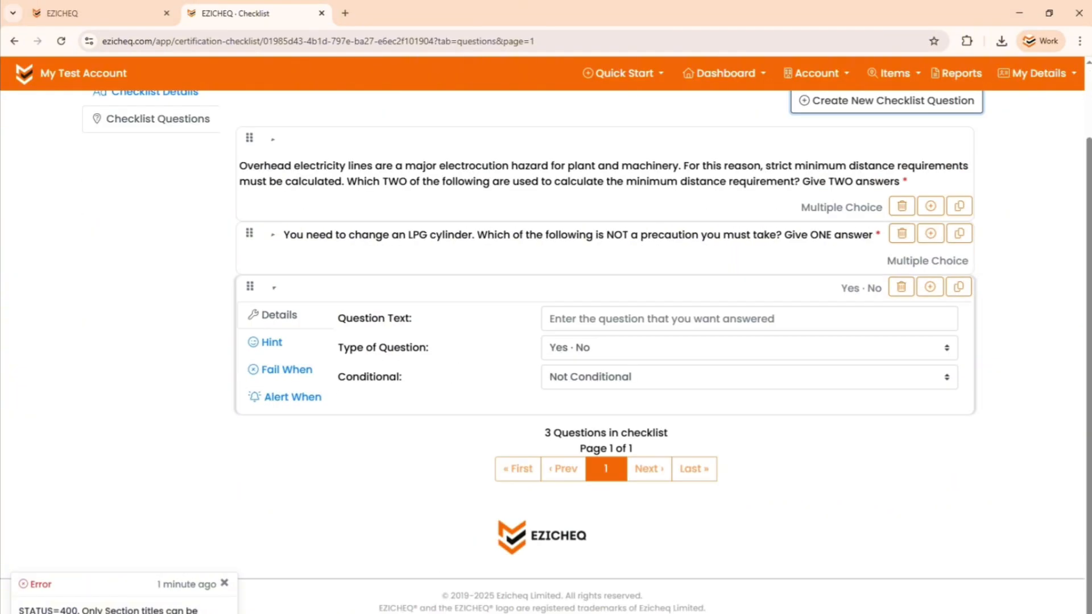
key("alt+Tab")
key("alt+Tab")
type("Forklifts that are driven on flat ground, properly loaded, and at a reasonable speed, may still tip over. Which THREE of the following may cause this? Give THREE answers")
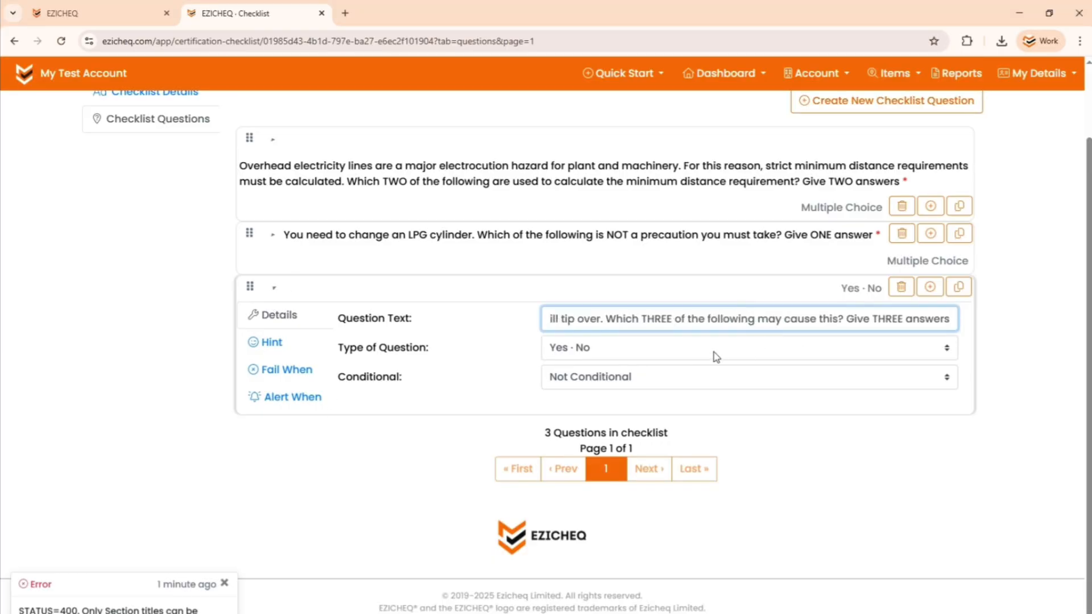
Set the forklift tip-over question to Multiple Choice, required, with multiple answers allowed.
left_click(566, 417)
left_click(588, 391)
left_click(350, 471)
left_click(349, 522)
Add the choices "Soft ground" and "Unsuitable tyre pressure" to the forklift tip-over question.
left_click(288, 410)
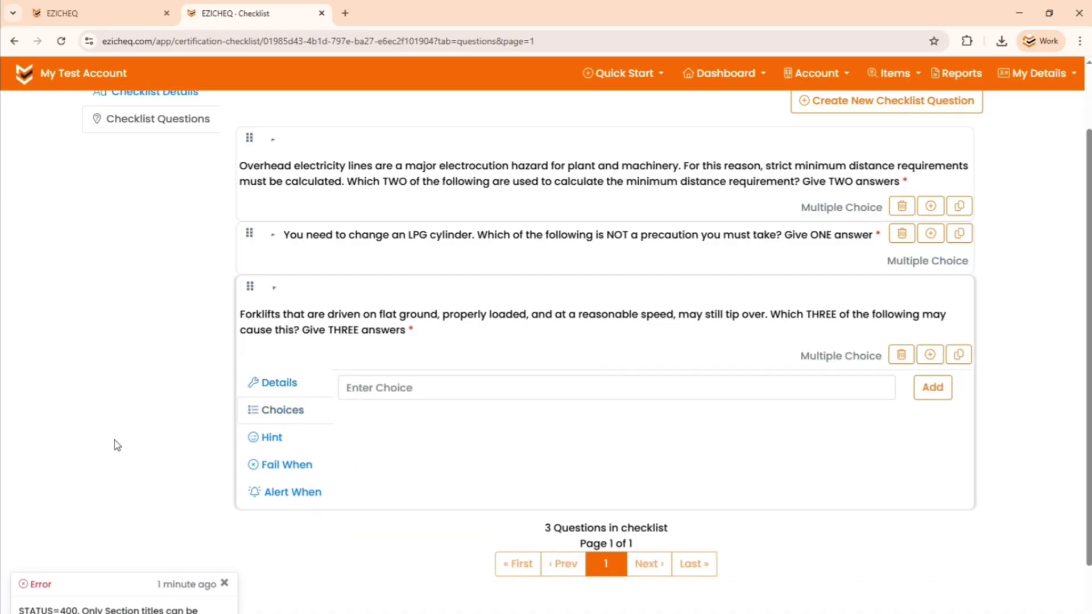
left_click(711, 386)
type("Soft ground")
key("Return")
key("alt+Tab")
key("alt+Tab")
type("Unsuitable tyre pressure")
key("Return")
Add the choices "Weight/type of load" and "Wind speed" to the forklift tip-over question.
key("alt+Tab")
key("alt+Tab")
type("Weight/type of load")
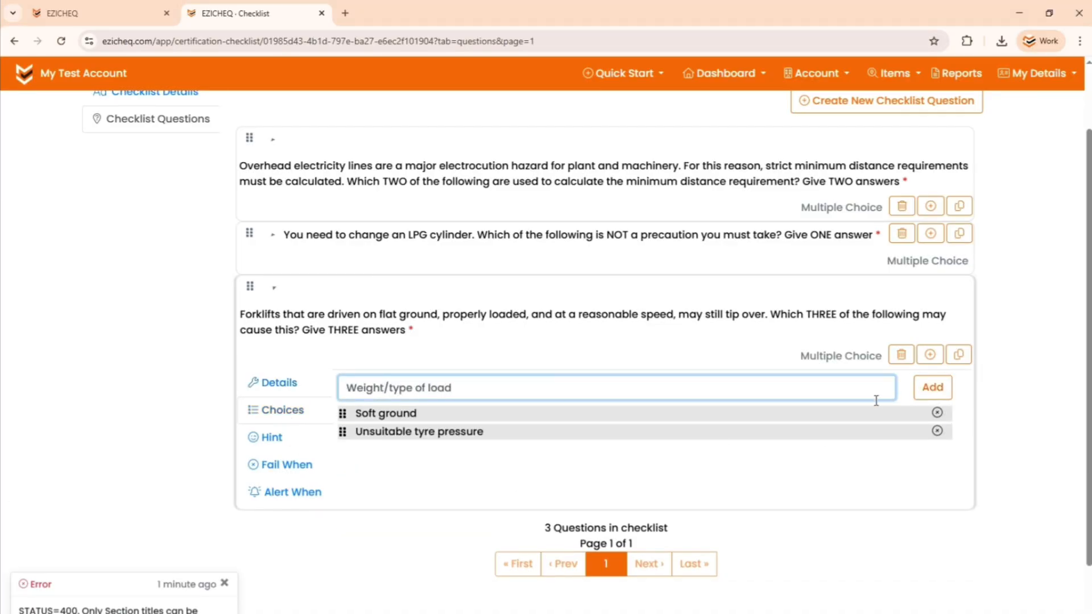
key("Return")
key("alt+Tab")
key("alt+Tab")
type("Wind speed")
key("Return")
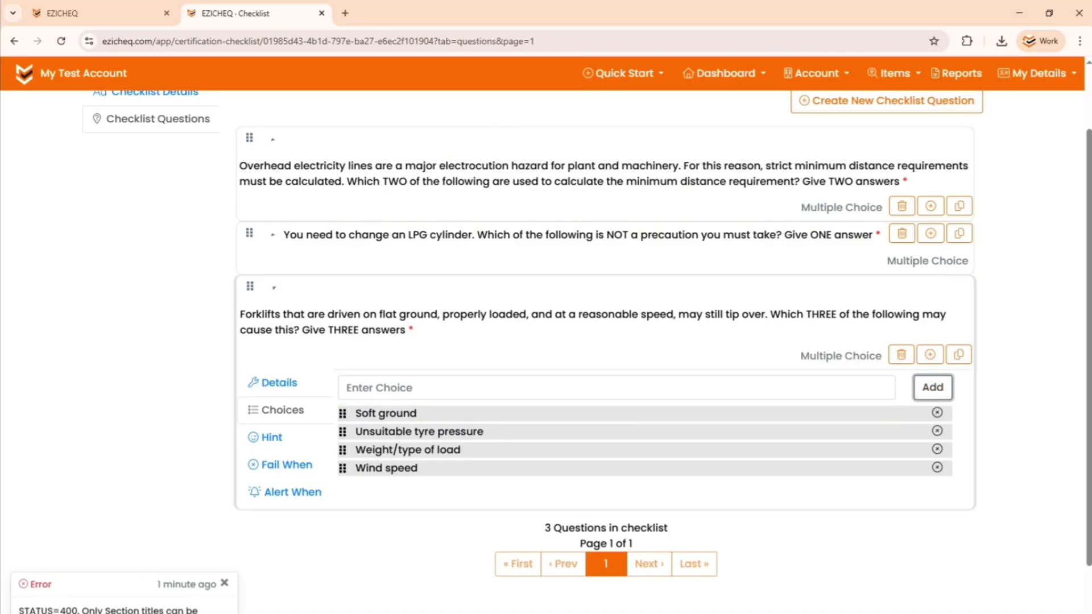
Allow the forklift tip-over question to make an item unsafe and mark "Wind speed" as Fail.
left_click(287, 465)
left_click(344, 378)
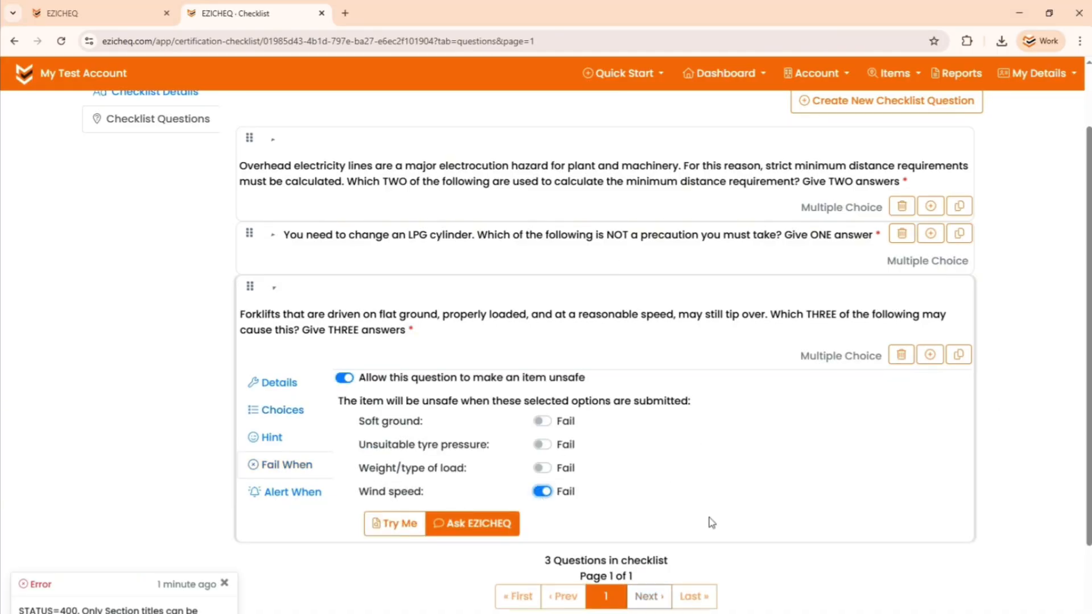
Create the question "Who is responsible for making sure that a load is safe, once it has been placed onto a forklift? Give ONE answer".
left_click(887, 101)
key("alt+Tab")
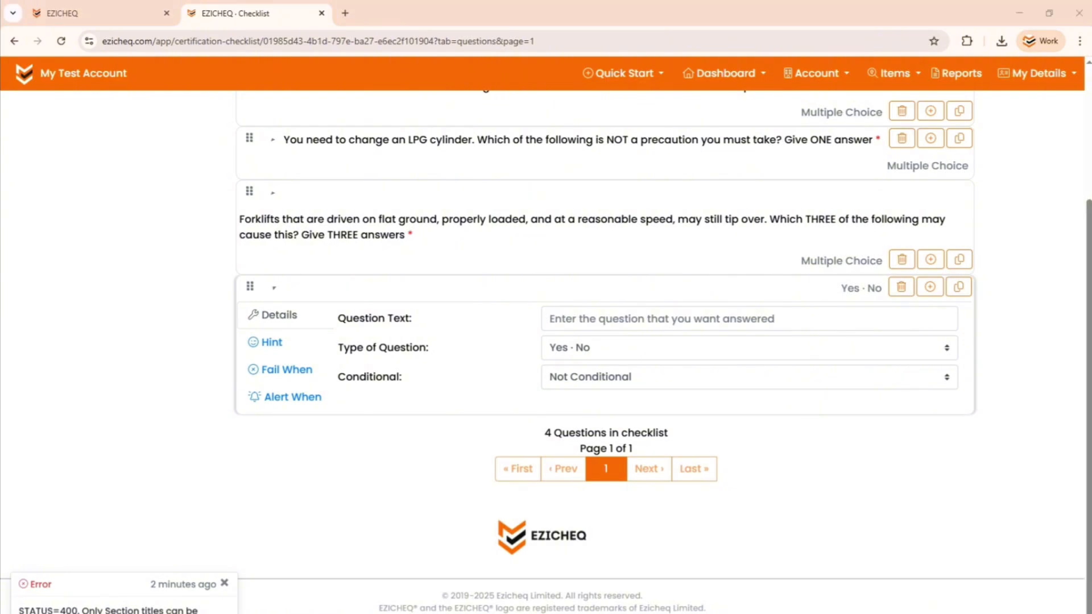
left_click(613, 321)
type("Who is responsible for making sure that a load is safe, once it has been placed onto a forklift? Give ONE answer")
Set the load responsibility question to Multiple Choice, required, with multiple answers allowed.
left_click(588, 372)
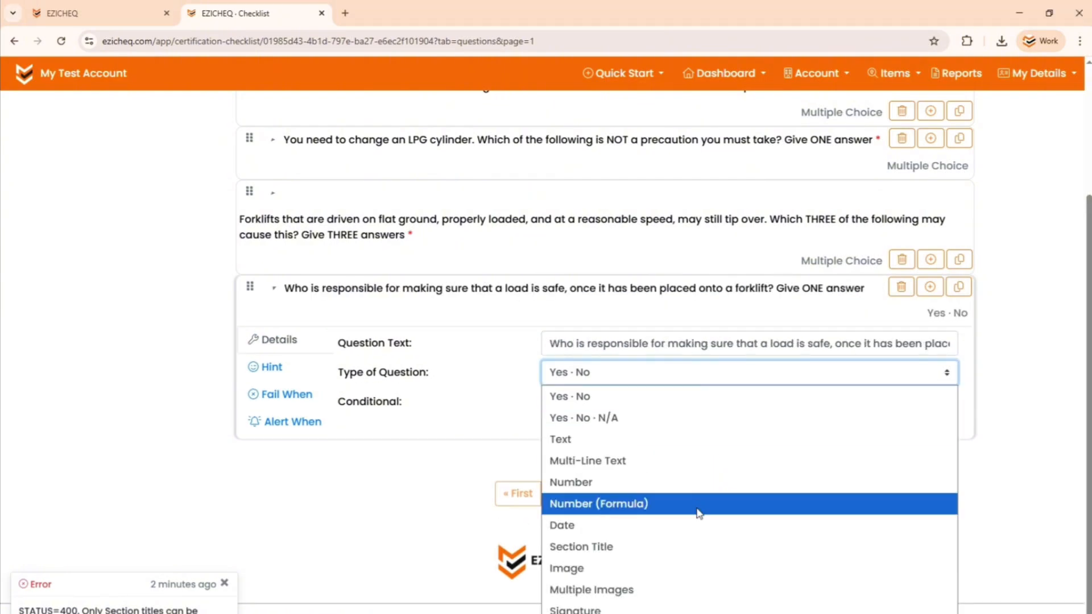
left_click(702, 612)
left_click(350, 429)
left_click(349, 481)
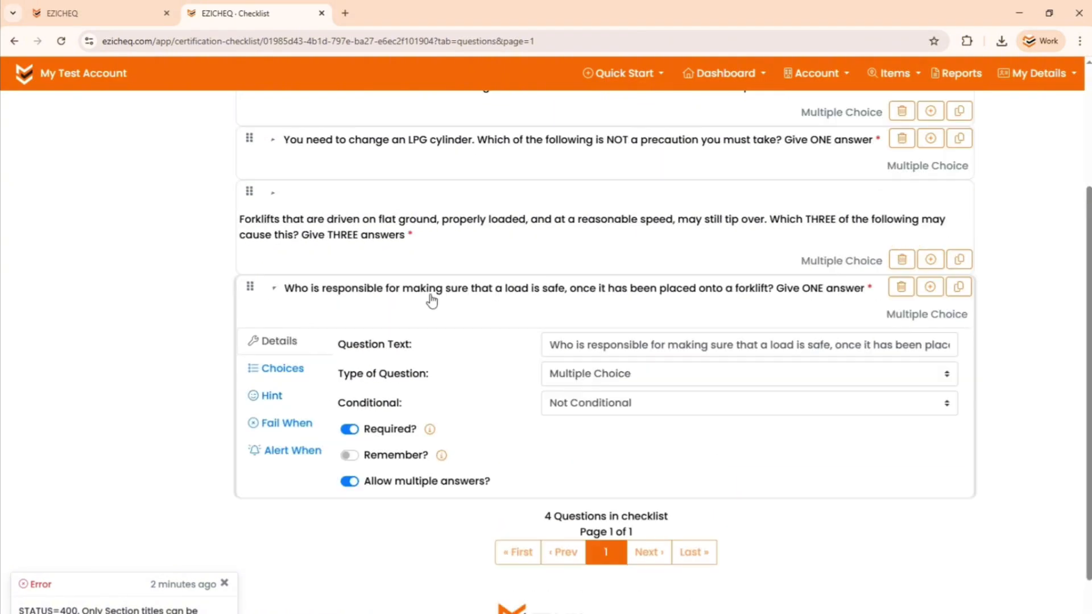
Add the choices "The banksman", "The driver", "The loader" and "The marshall" to the load responsibility question.
left_click(283, 370)
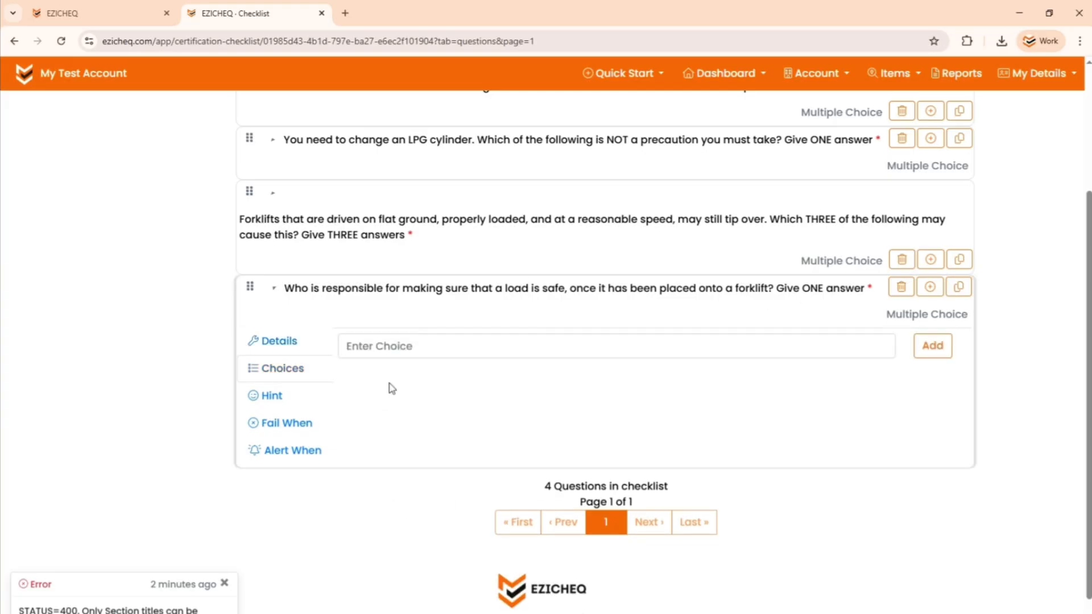
key("alt+Tab")
type("The banksman")
key("Return")
type("The driver")
key("Return")
type("The loader")
key("Return")
type("The marshall")
left_click(932, 345)
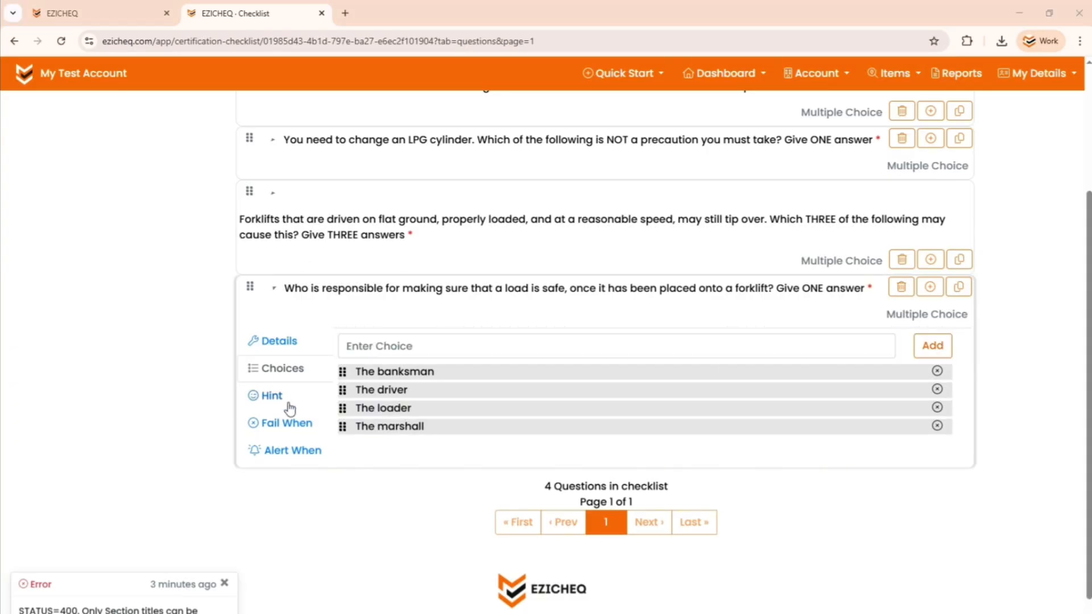
Allow the load responsibility question to make an item unsafe, marking "The banksman", "The loader" and "The marshall" as Fail.
left_click(289, 425)
left_click(344, 336)
left_click(494, 379)
left_click(494, 426)
left_click(494, 450)
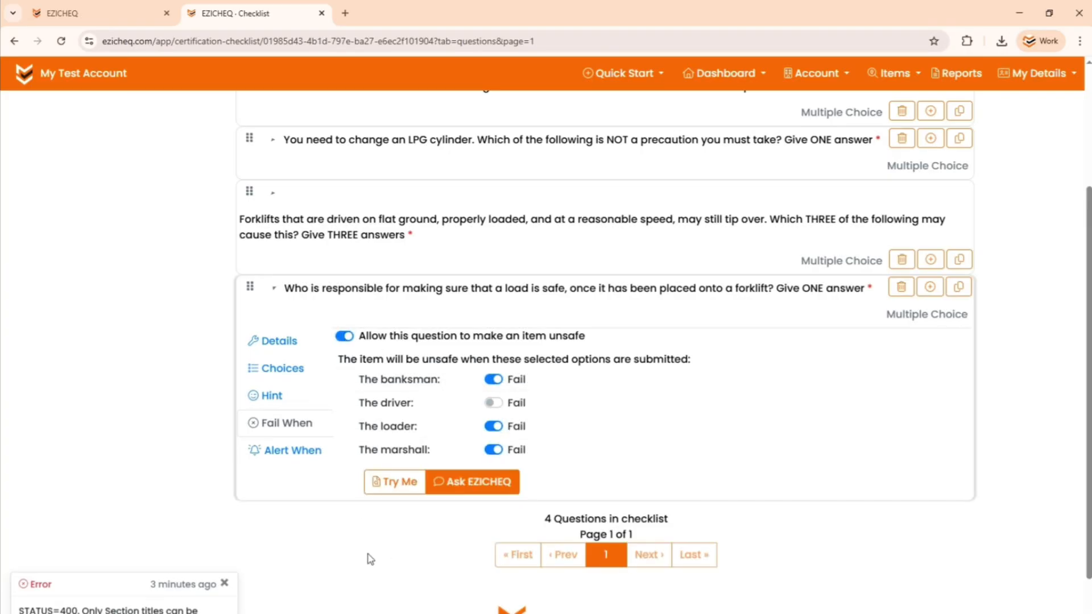
Leave the checklist, return to the list of certifications and open the Forklift Operator Certificate.
scroll(103, 439, "up", 3)
scroll(194, 285, "down", 5)
scroll(221, 319, "up", 5)
left_click(138, 181)
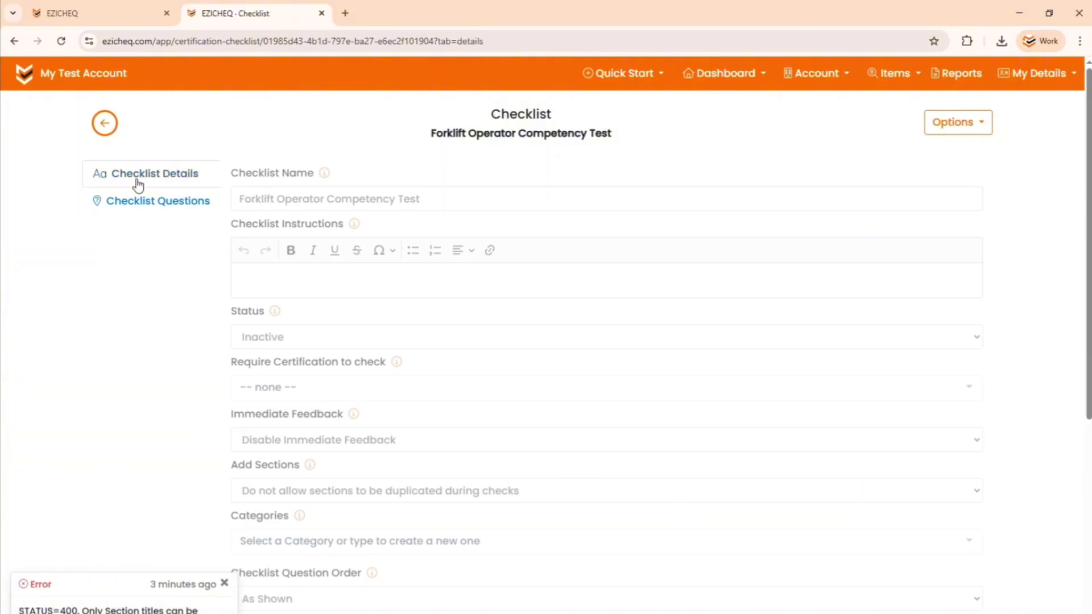
left_click(107, 126)
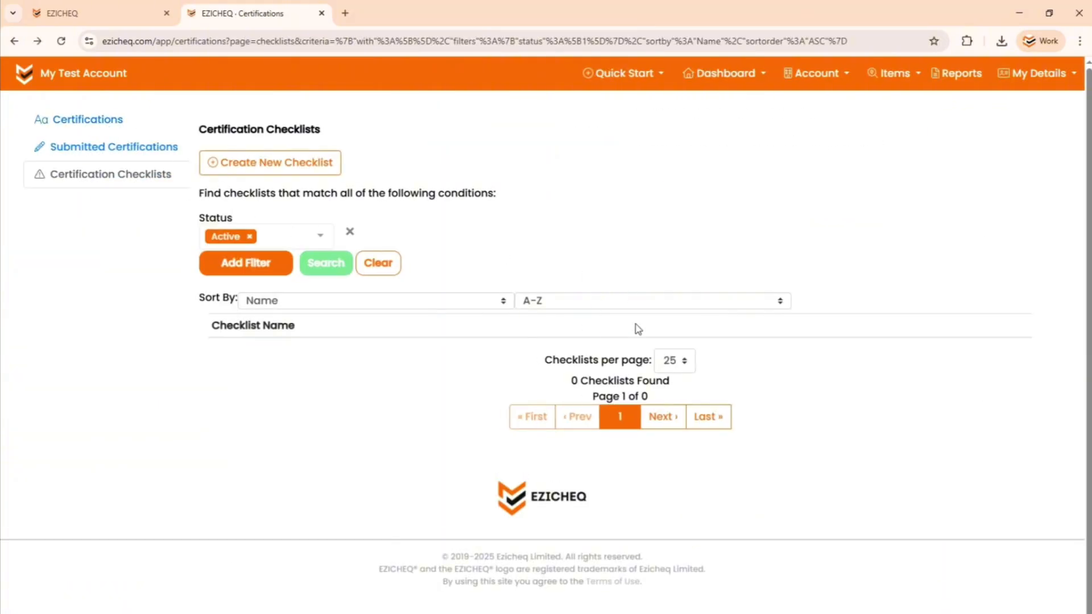
left_click(115, 120)
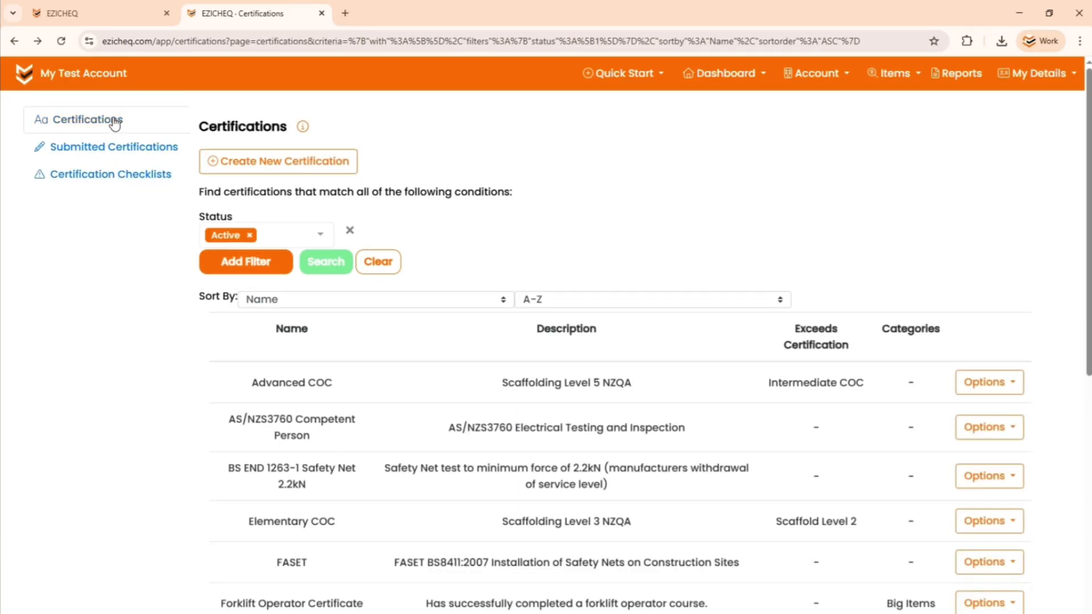
left_click(485, 604)
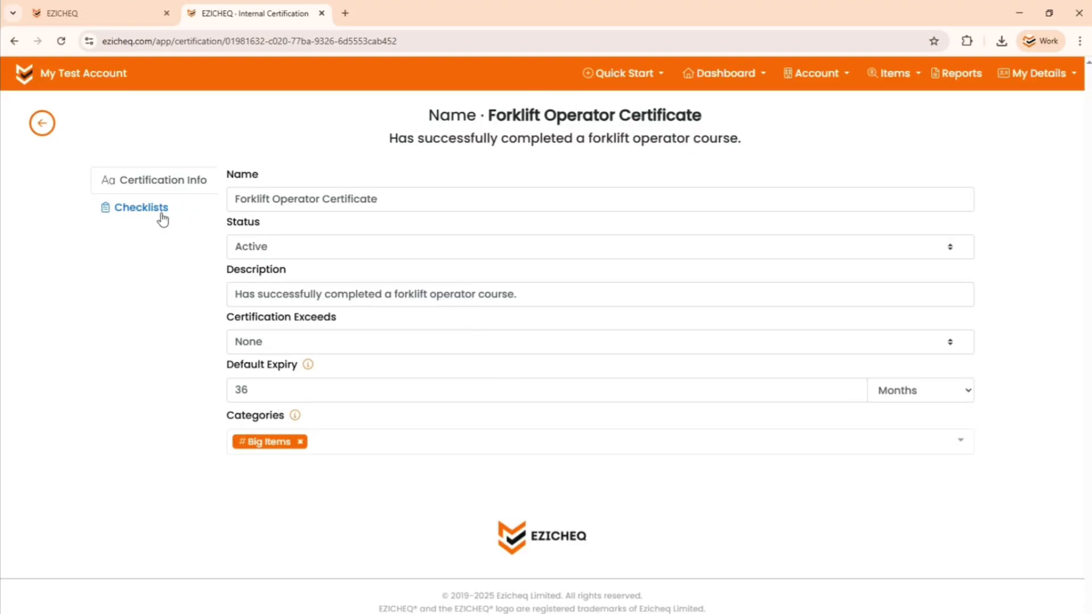
Attach the Forklift Operator Competency Test checklist to the Forklift Operator Certificate.
left_click(135, 208)
left_click(699, 186)
left_click(672, 169)
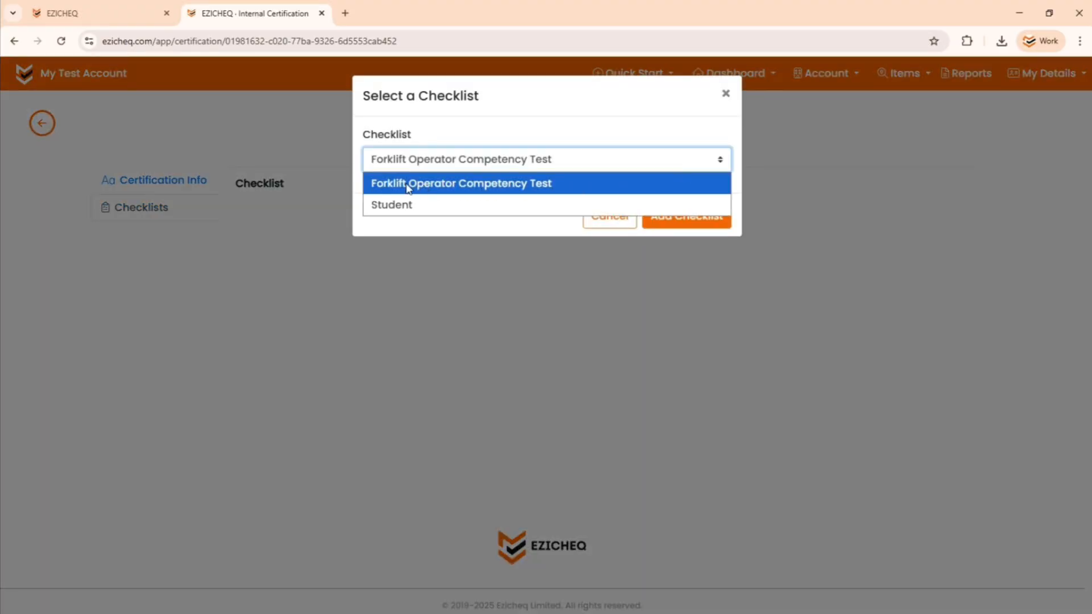
left_click(512, 189)
left_click(687, 216)
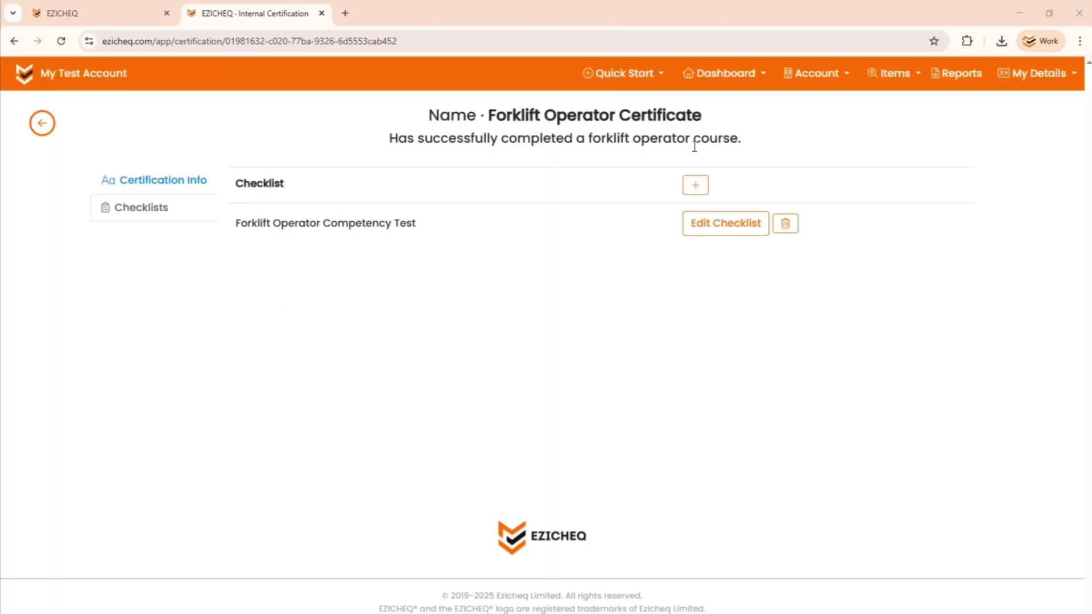
Open the Certification Library and look through the ready-made certifications available to copy.
left_click(834, 74)
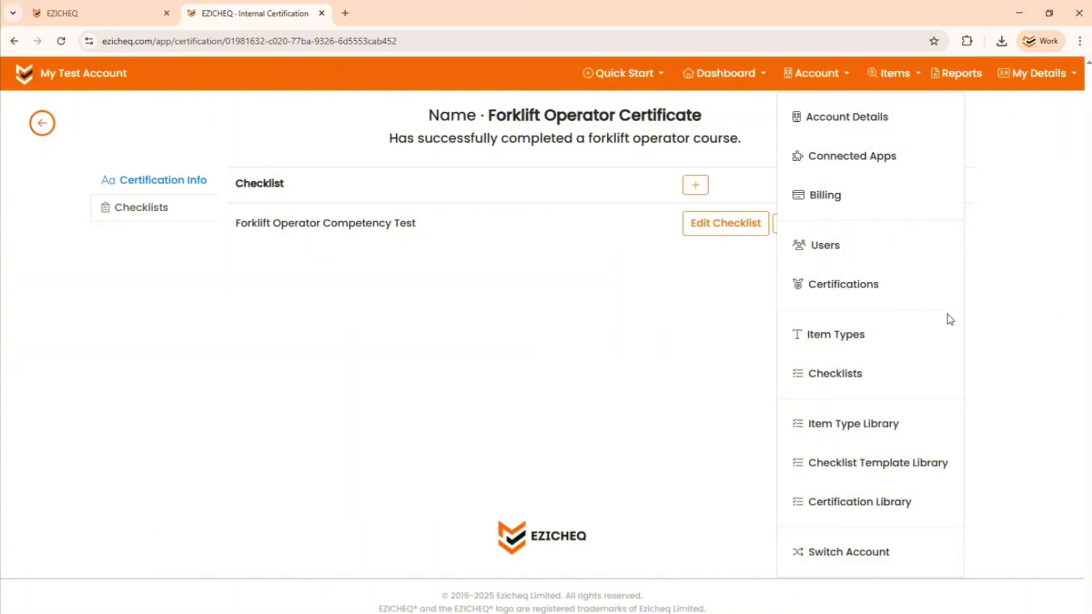
left_click(855, 512)
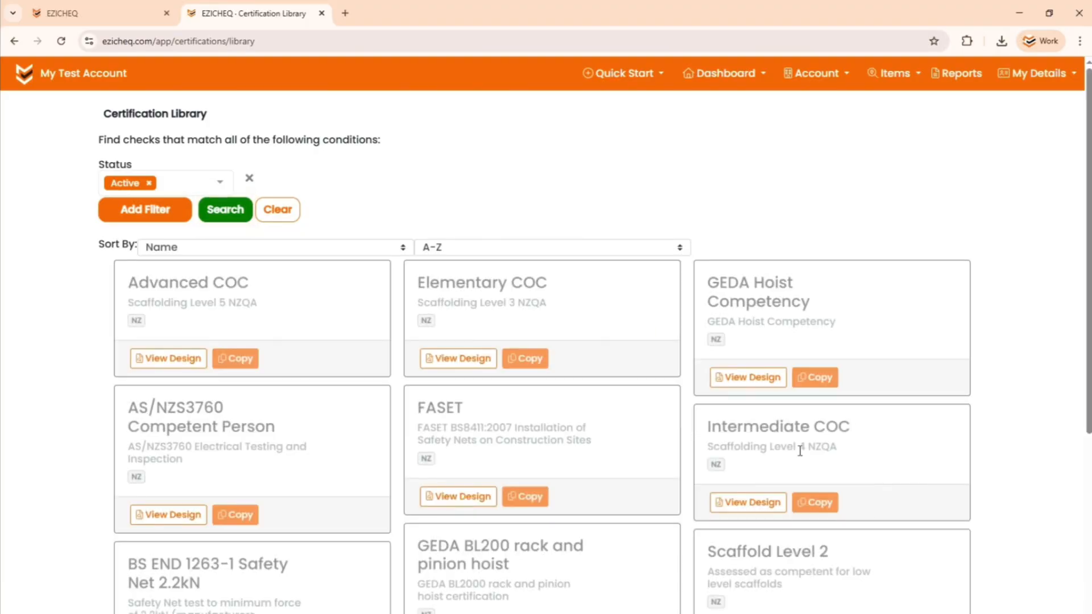
scroll(547, 363, "down", 4)
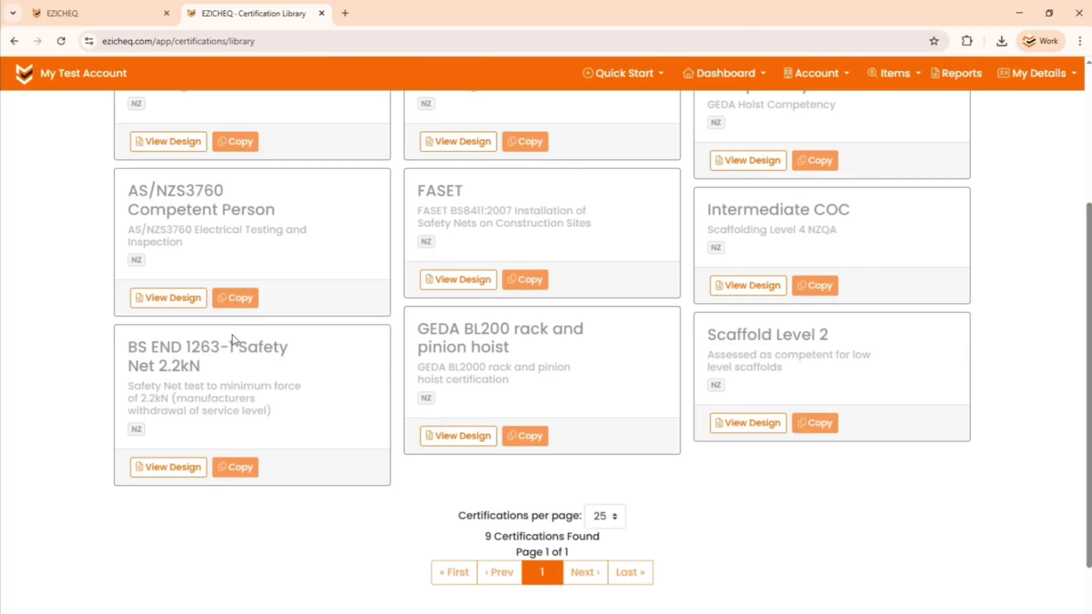
scroll(233, 340, "up", 4)
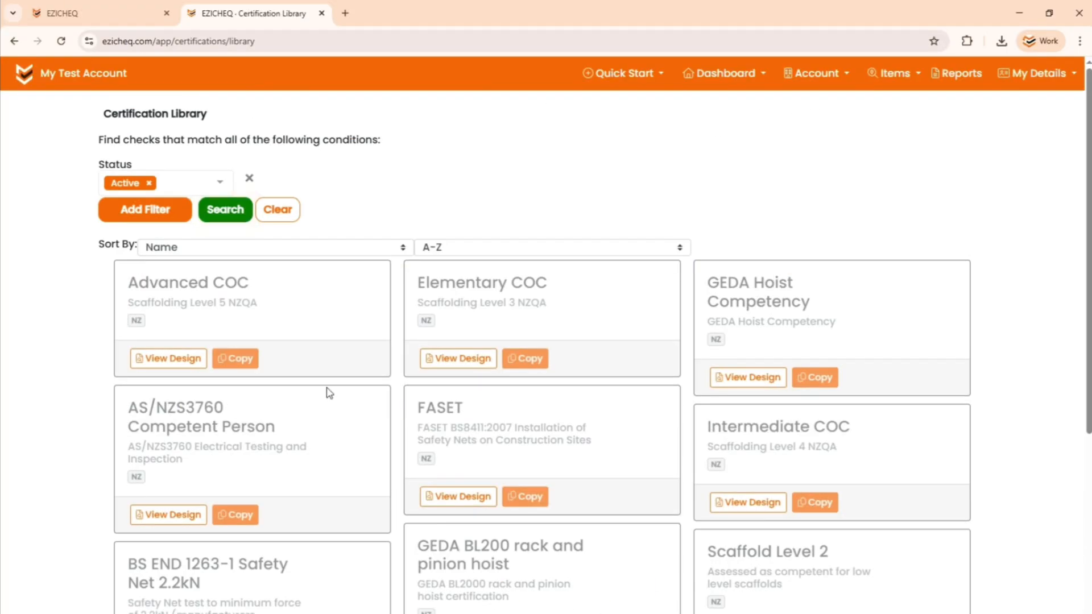
Open the last administrator in the users list and examine their permissions and certifications.
left_click(828, 76)
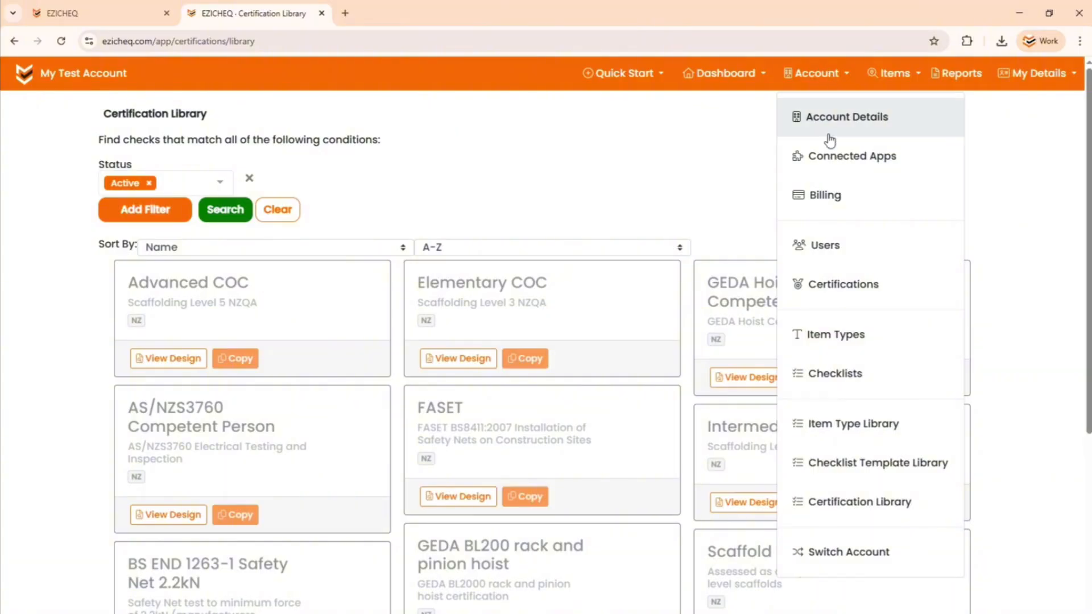
left_click(809, 245)
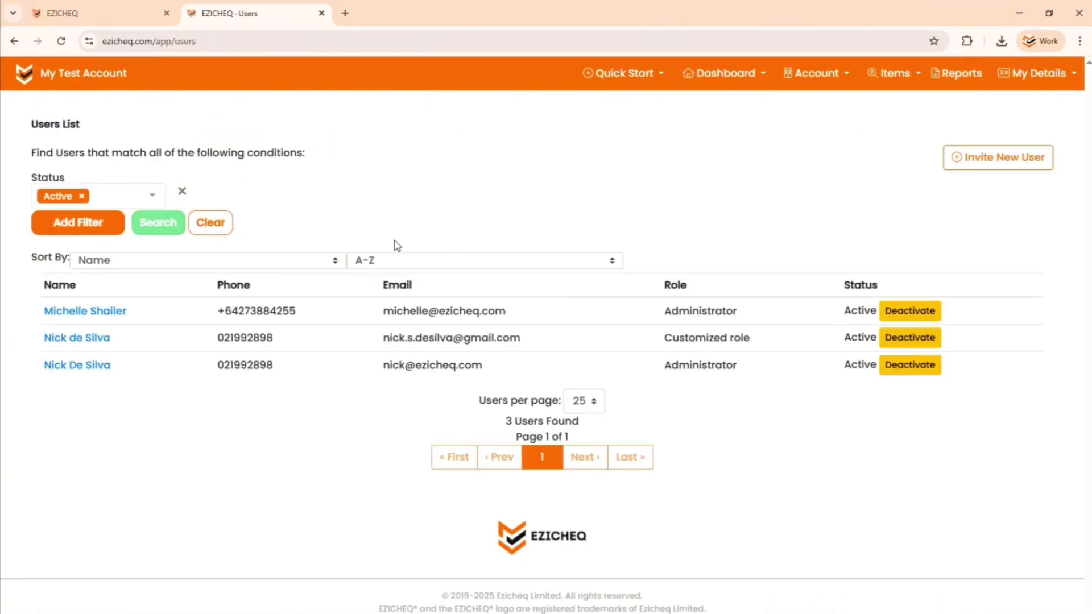
left_click(71, 367)
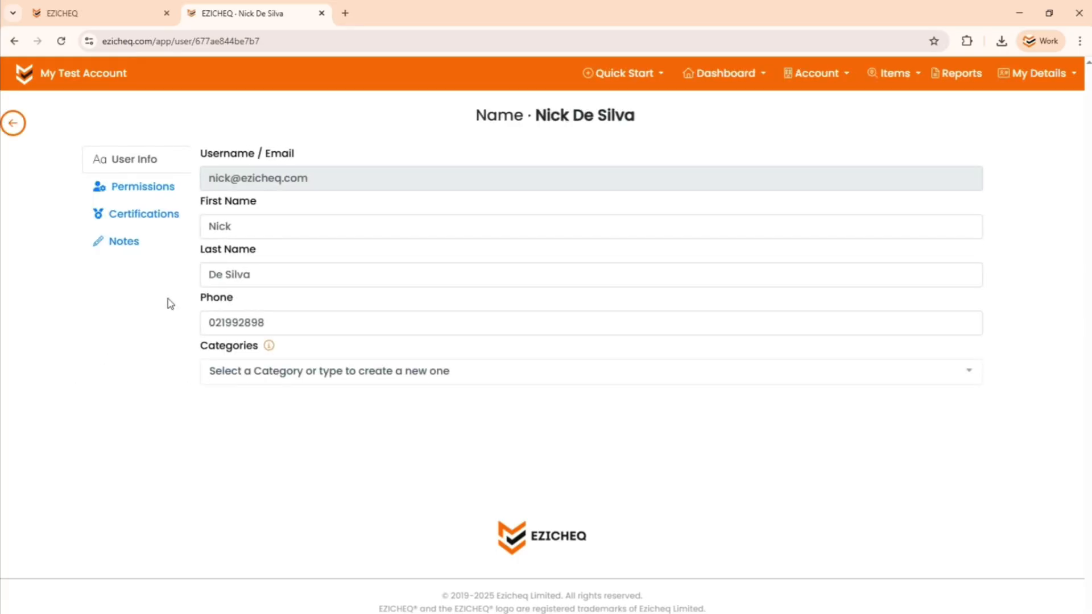
left_click(161, 191)
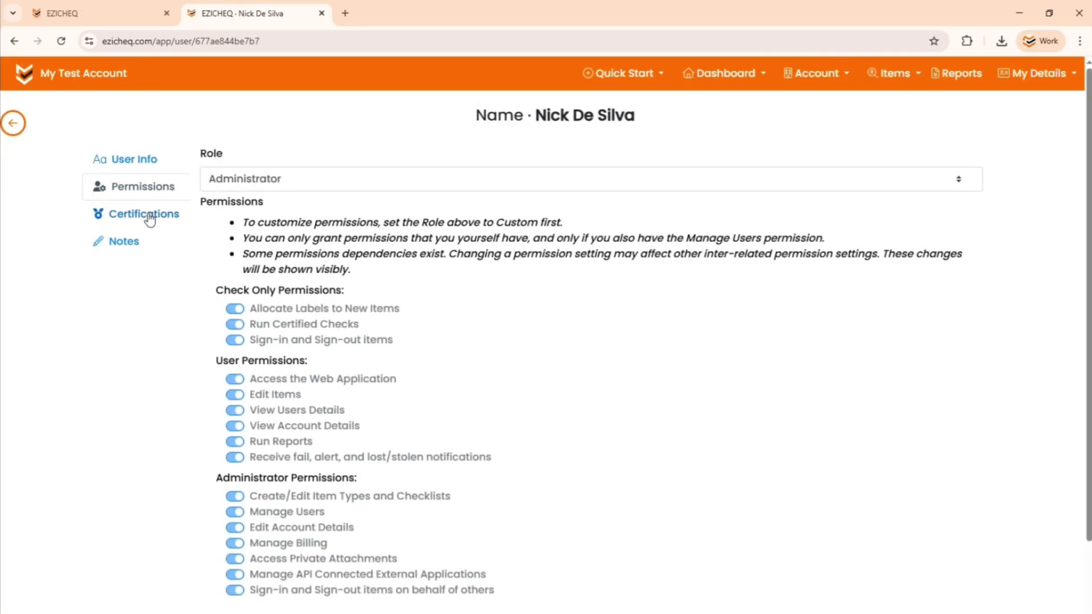
left_click(147, 217)
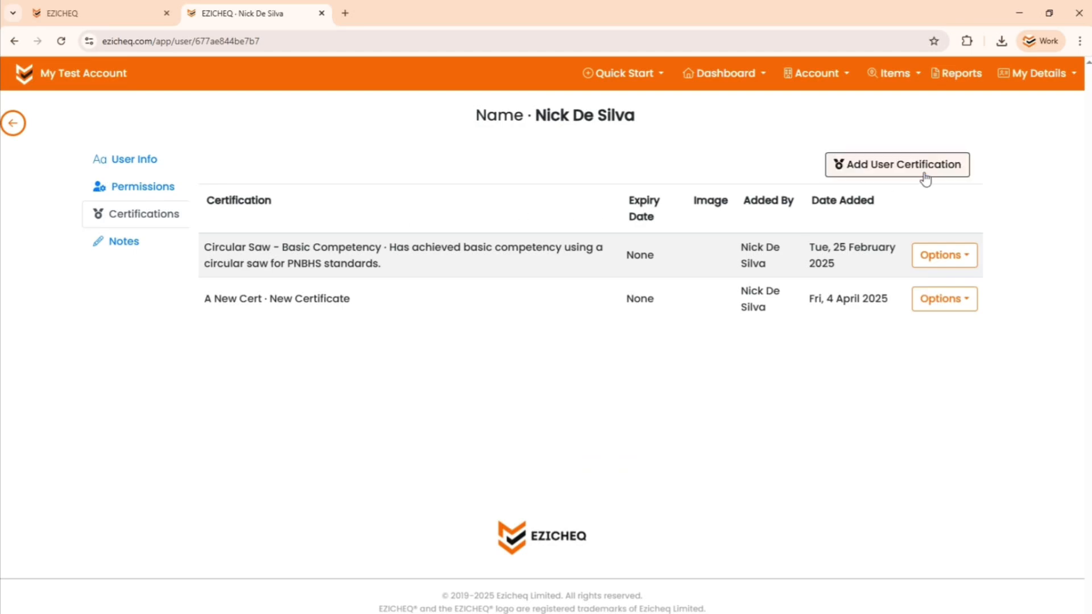
Go to the account's checklists and create a new one named "Training Checklist".
left_click(816, 80)
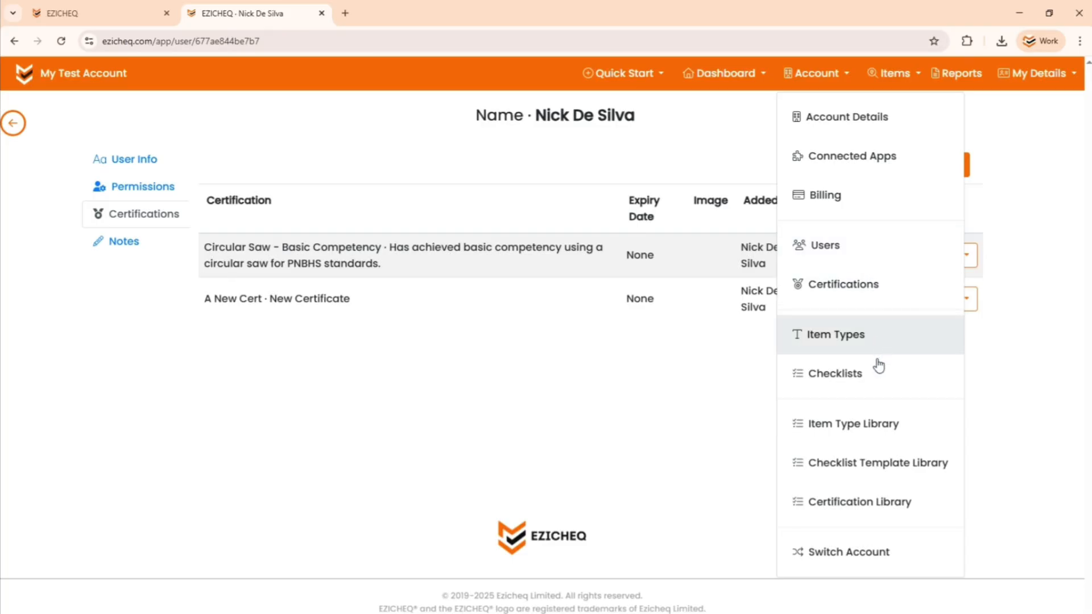
left_click(851, 385)
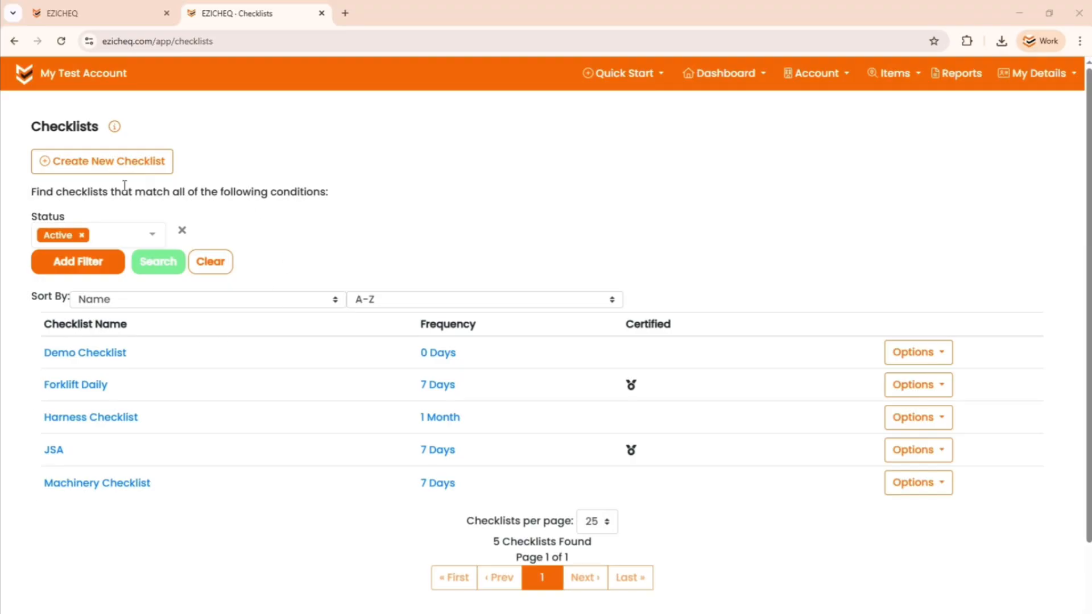
left_click(132, 162)
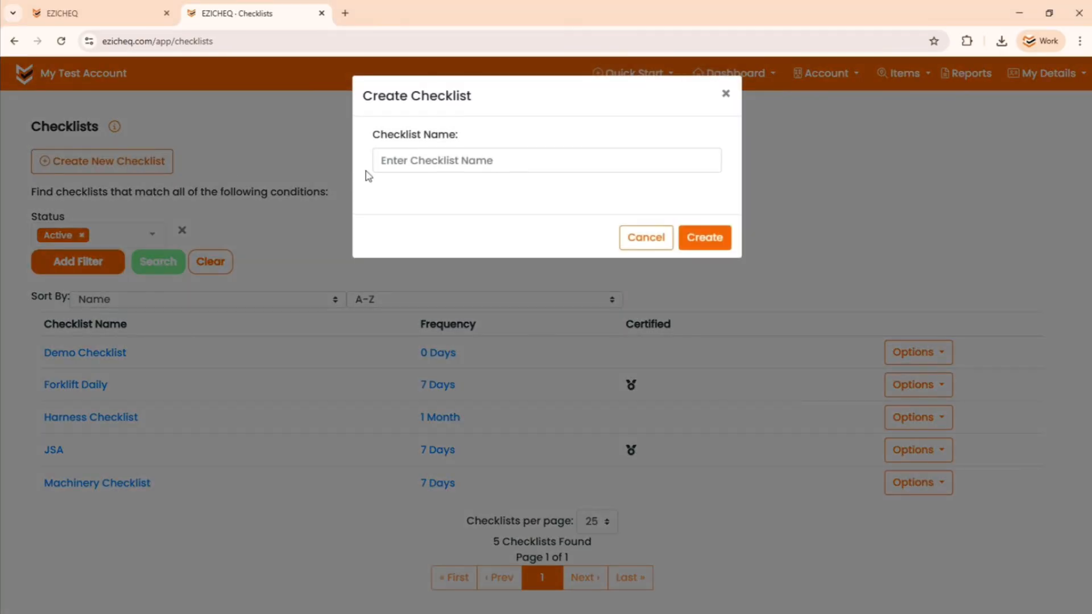
left_click(449, 160)
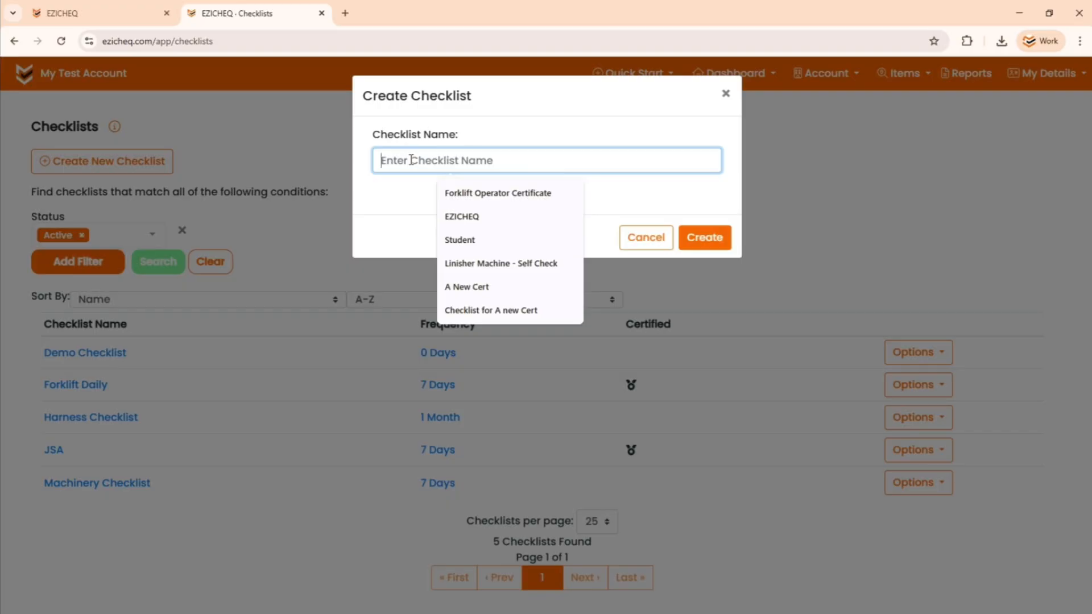
type("Training Checklist")
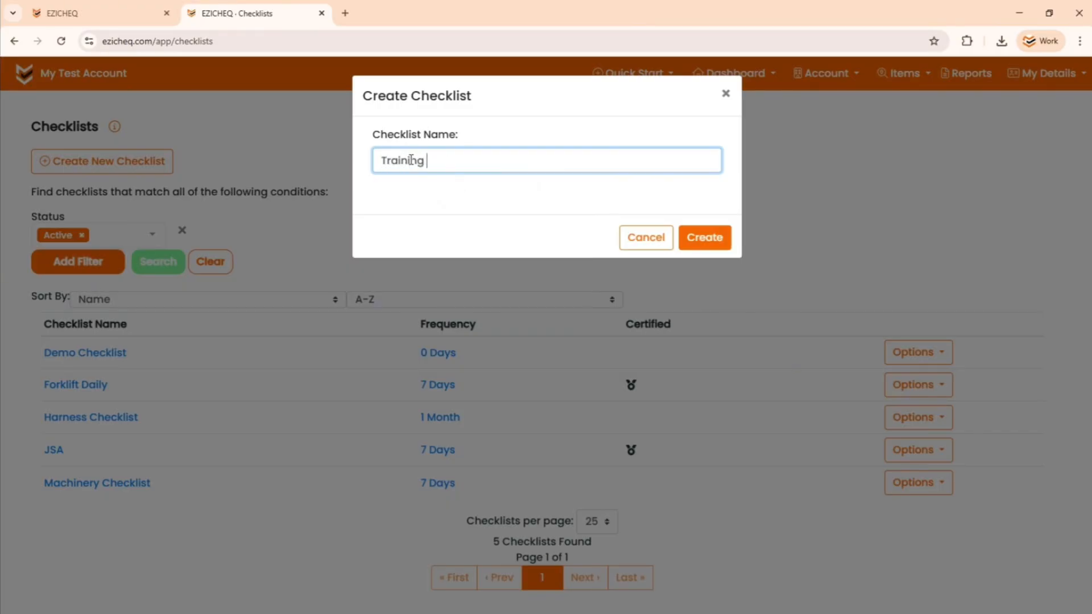
left_click(704, 238)
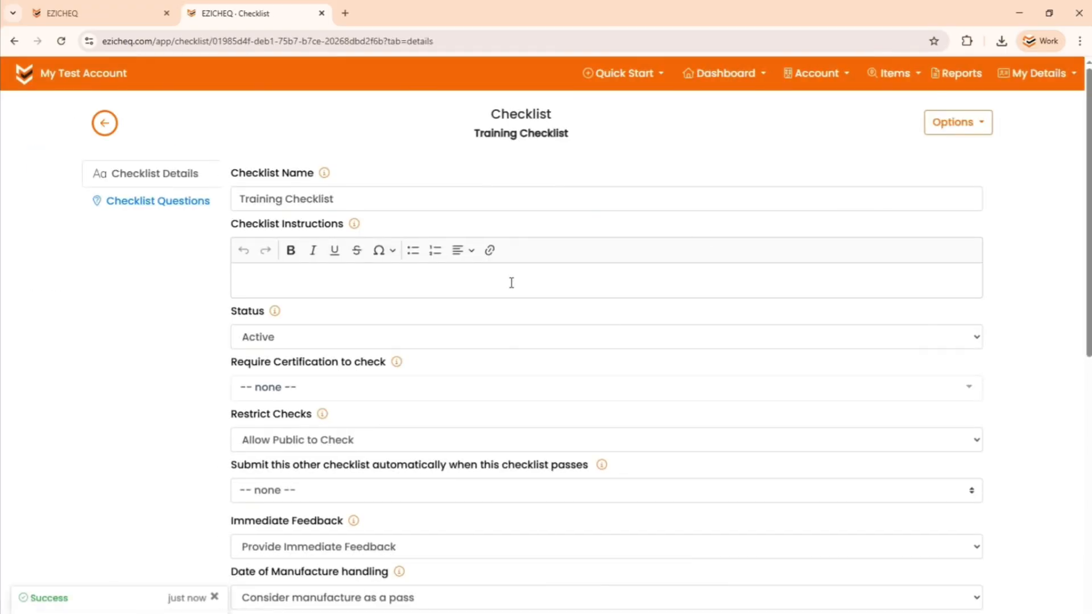
Examine the Training Checklist's settings for required certification, restricted checks, automatic submission of another checklist, and frequency units.
mouse_move(398, 364)
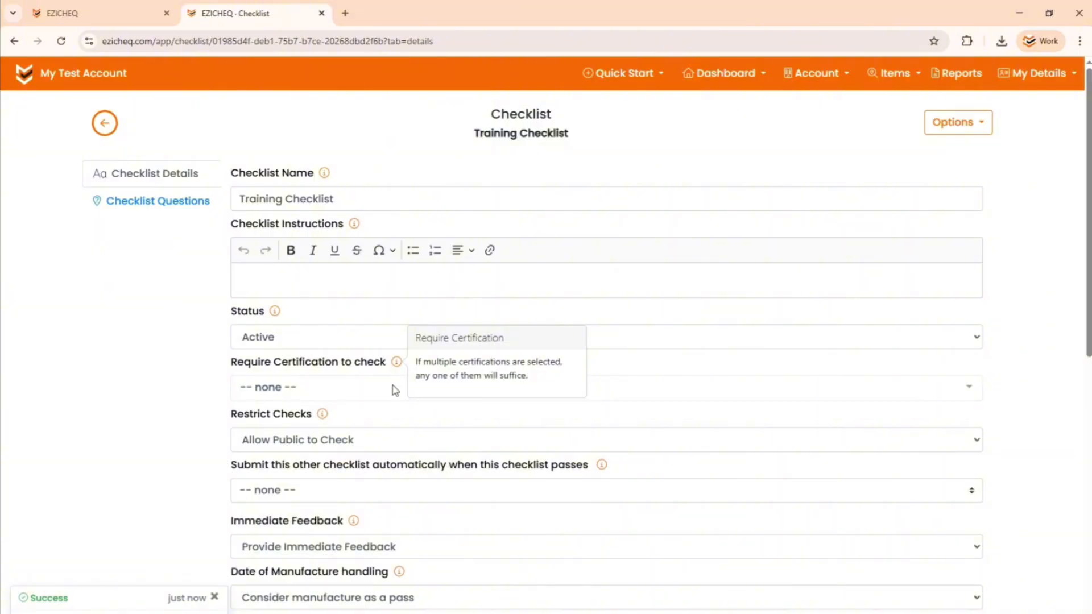
left_click(389, 393)
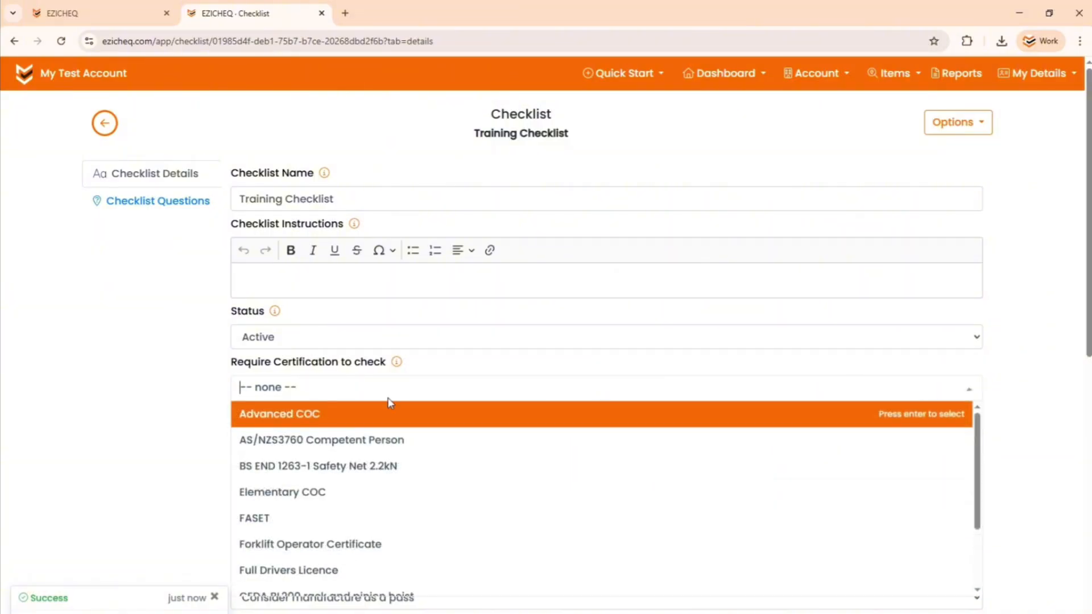
left_click(130, 546)
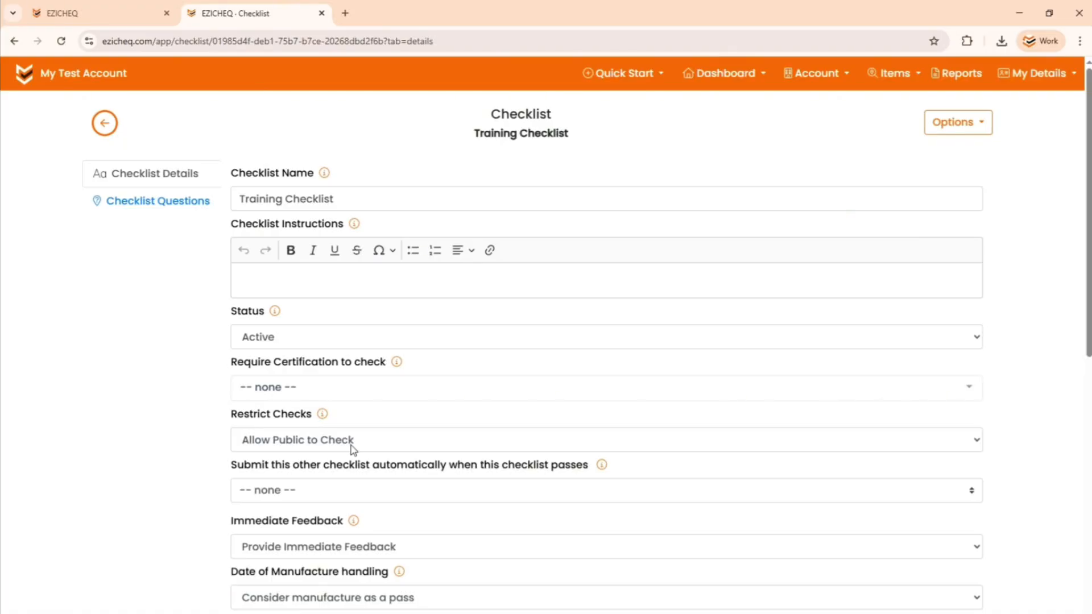
mouse_move(326, 421)
left_click(573, 498)
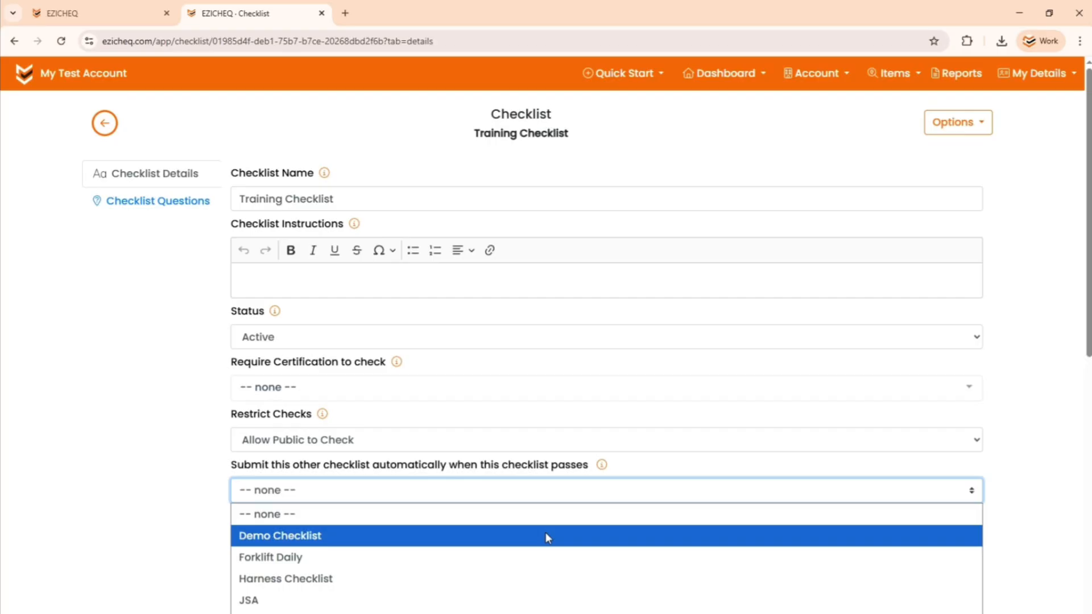
left_click(85, 465)
scroll(173, 485, "down", 3)
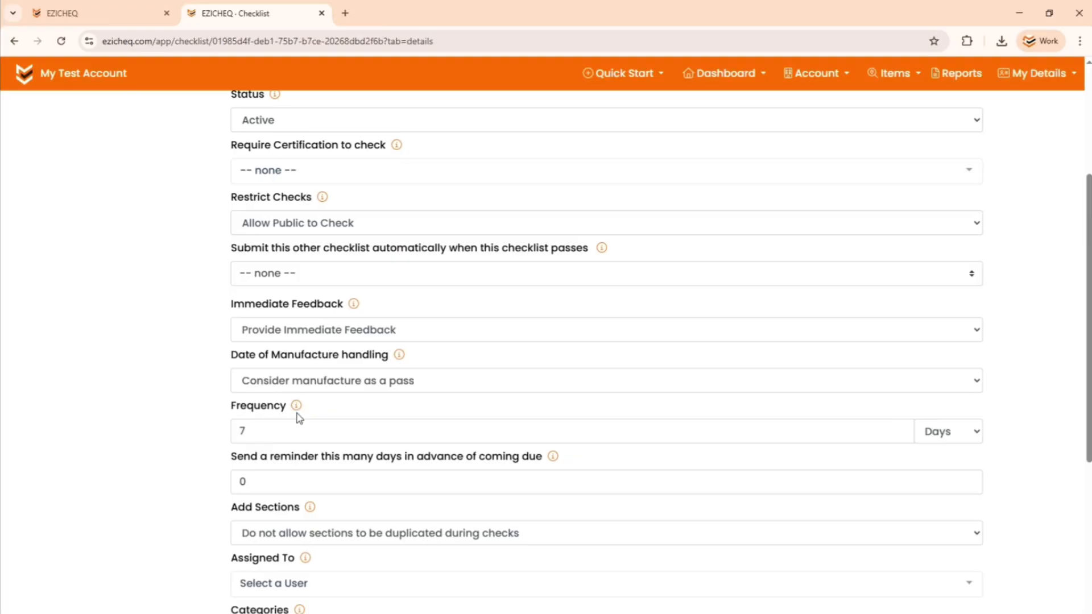
mouse_move(298, 414)
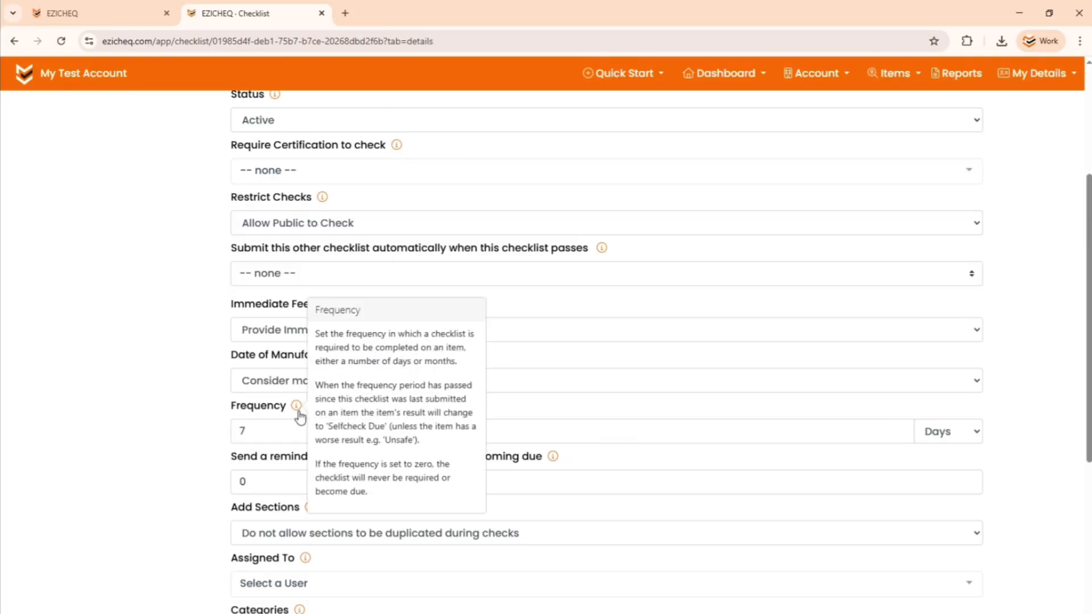
left_click(966, 436)
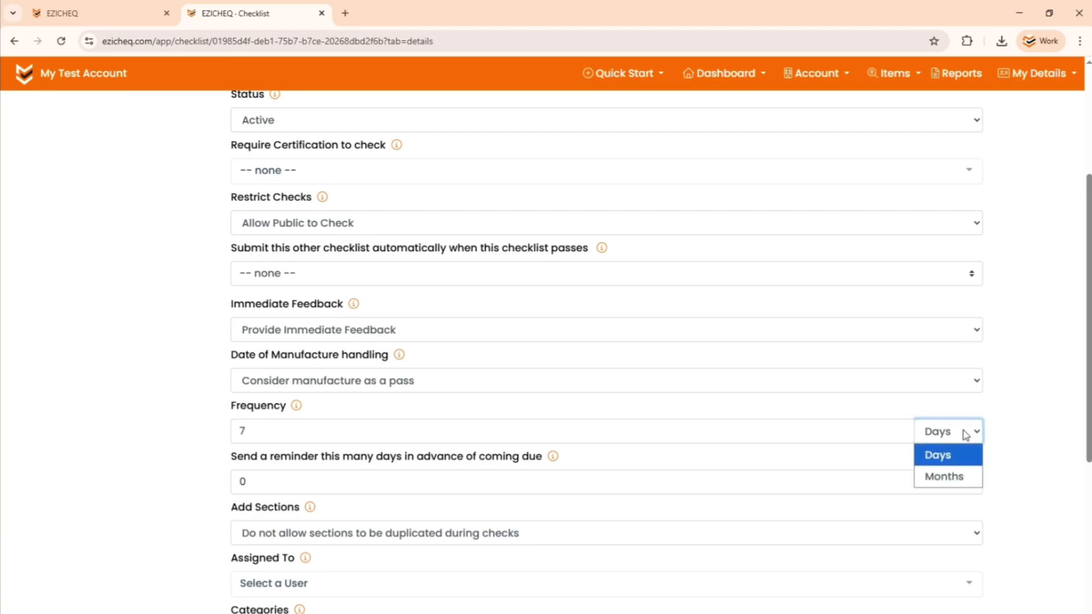
left_click(966, 436)
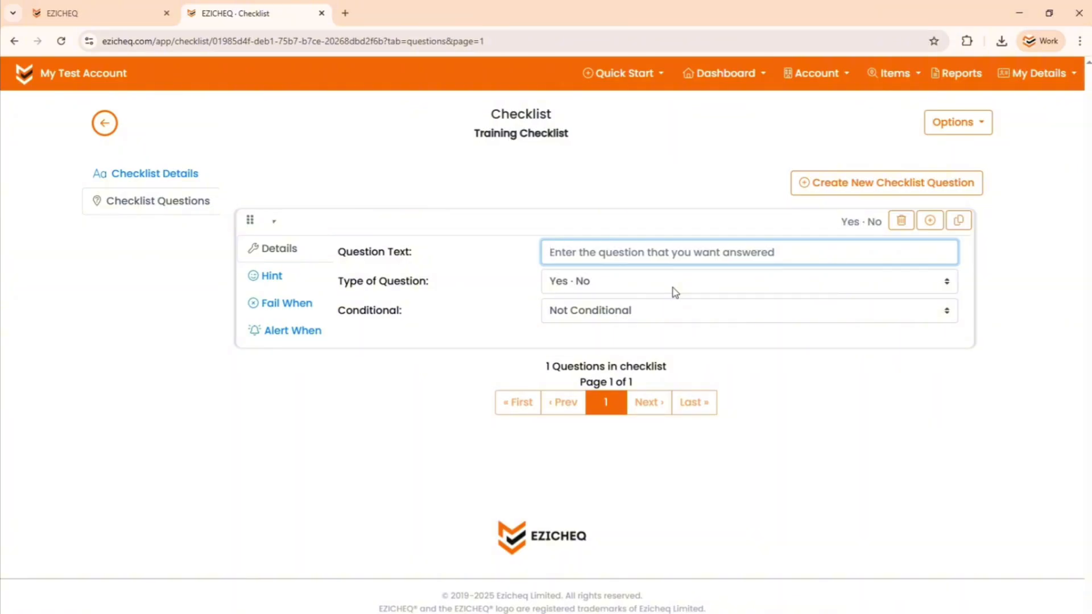
Enter "Does 1+1 equal 2?" as the checklist's first Yes · No question and add a second, blank question.
type("D")
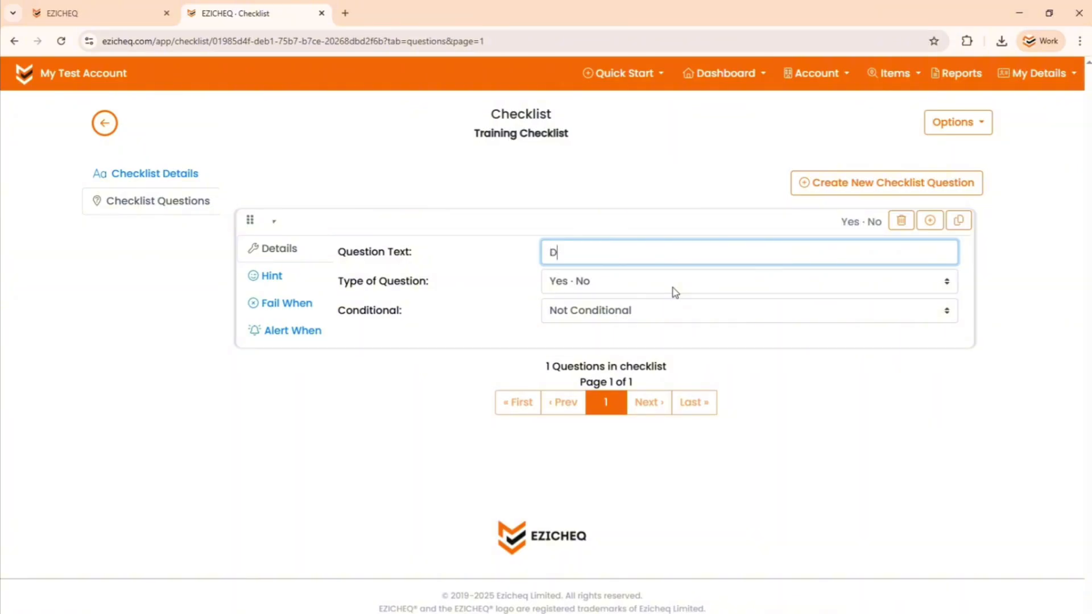
type("oes t")
type("+1 equal 2?")
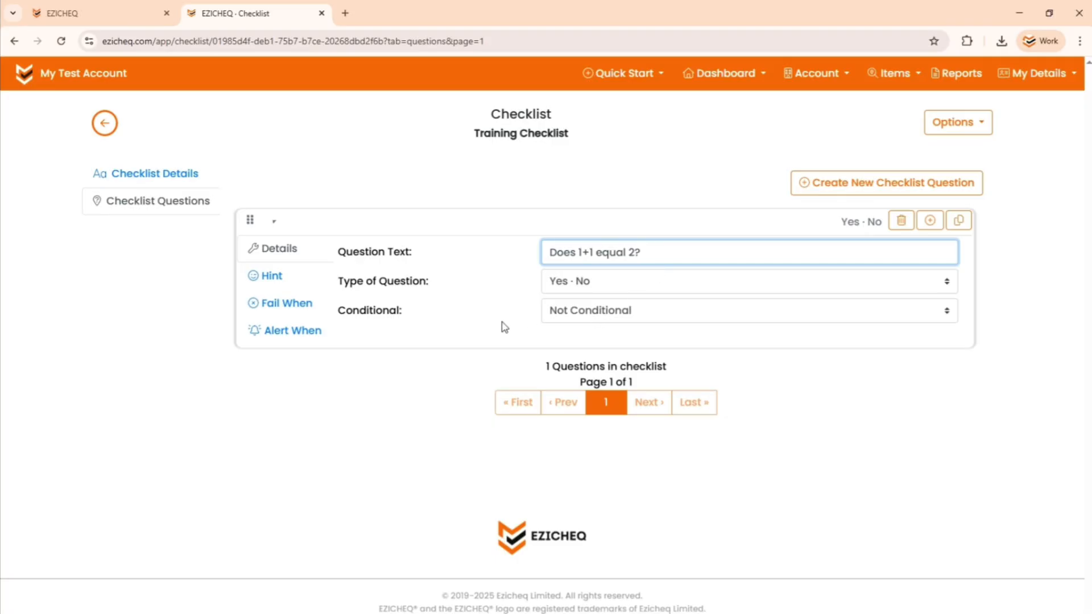
left_click(873, 192)
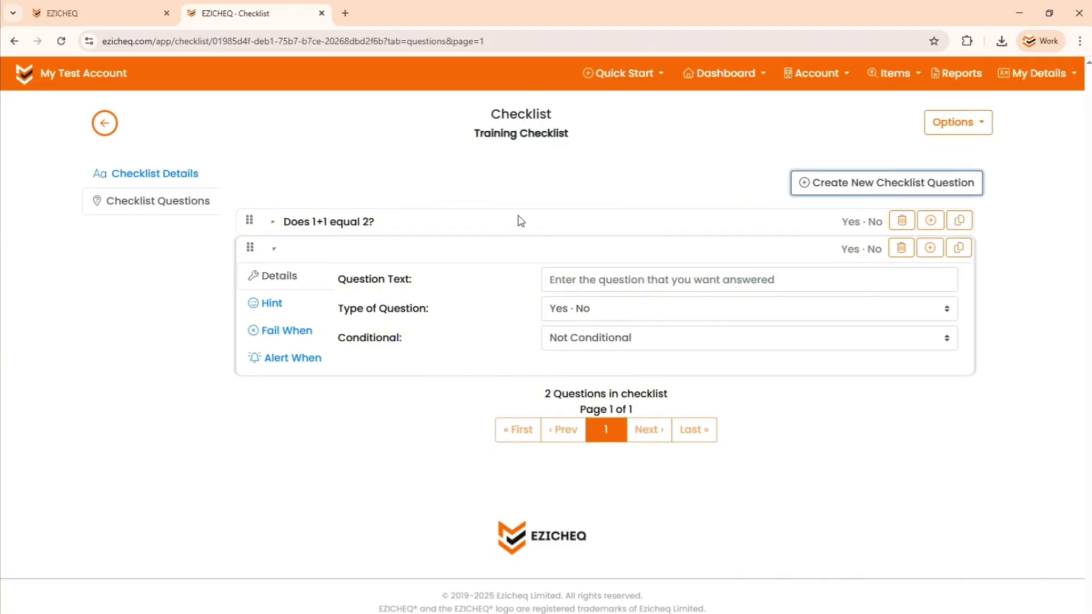
Allow the "Does 1+1 equal 2?" question to make an item unsafe when the submitted value is no.
left_click(287, 305)
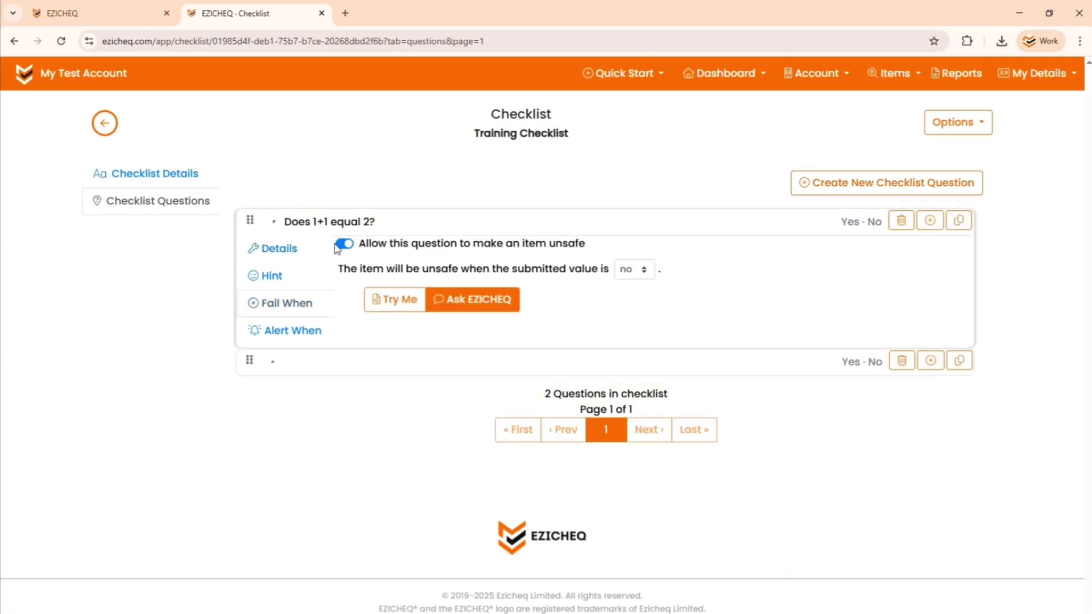
left_click(636, 273)
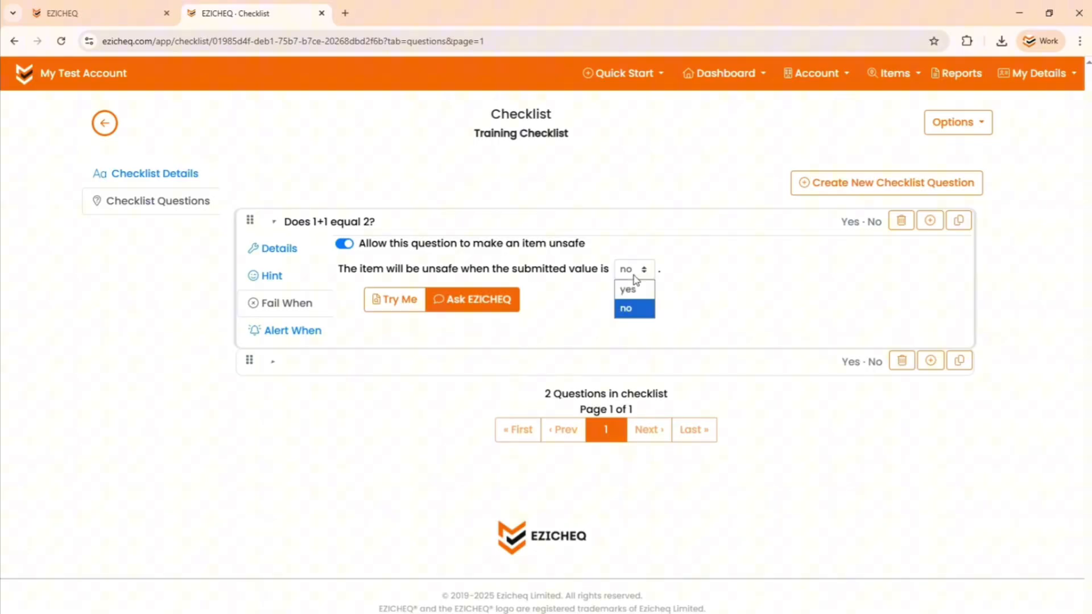
left_click(629, 309)
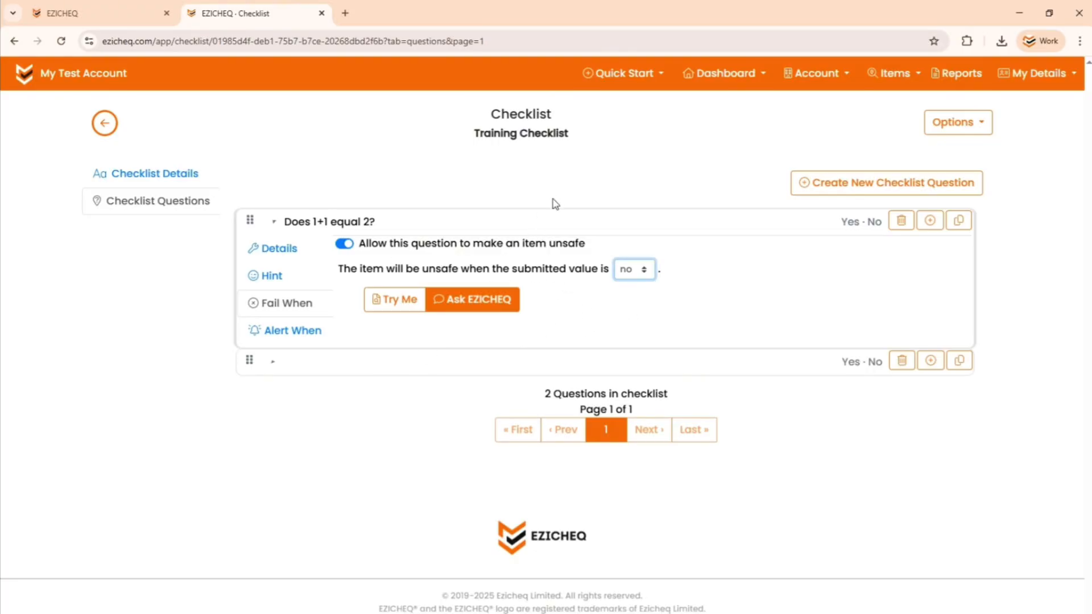
Set the second question to type Yes · No · N/A, make it required and enter the text "Yes No or Not Applicable".
left_click(715, 365)
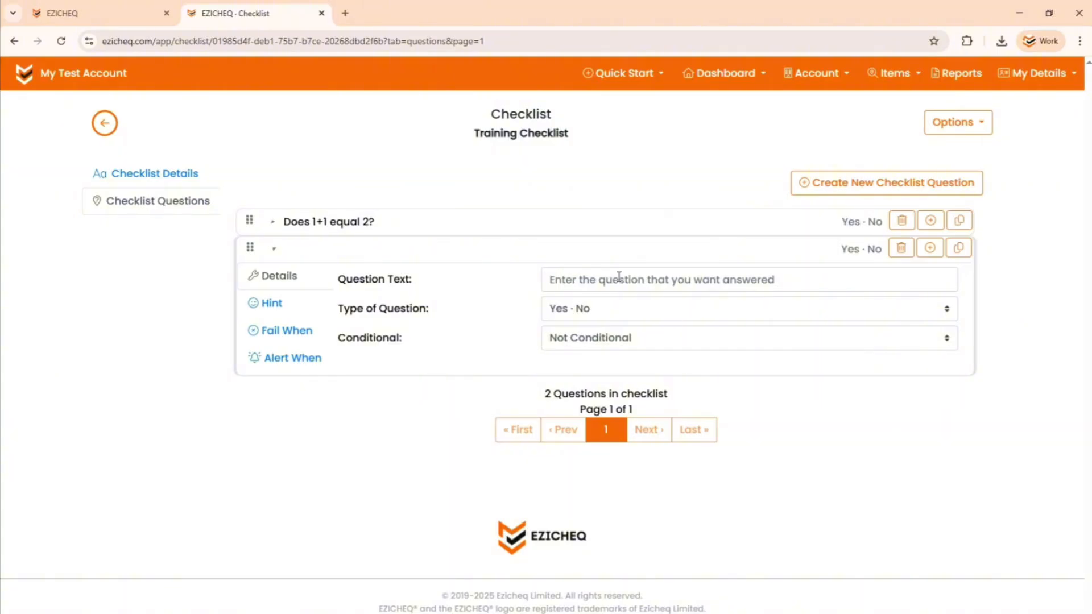
left_click(607, 310)
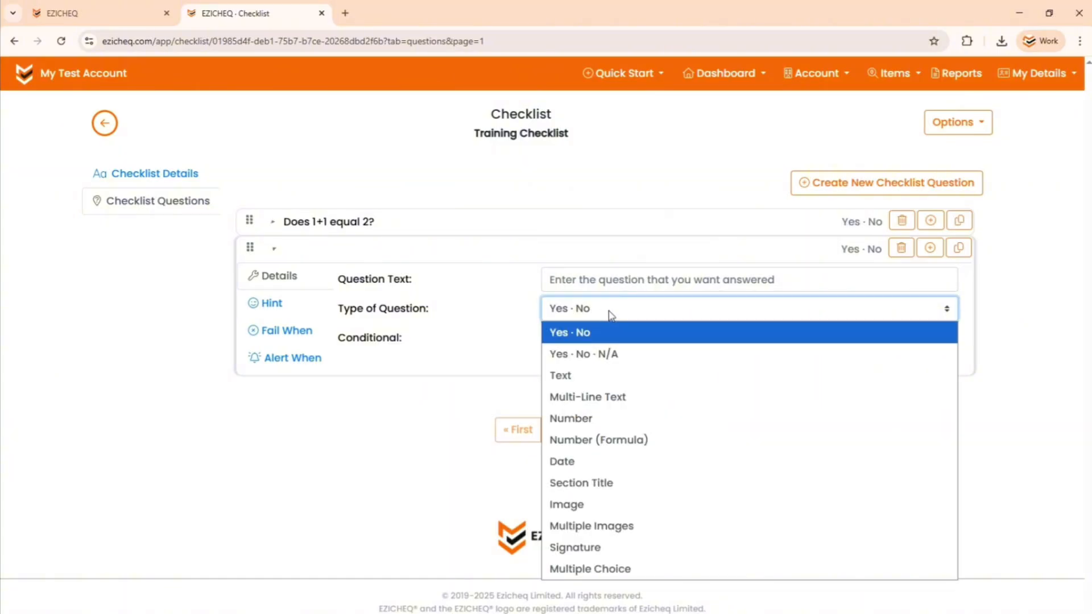
left_click(625, 353)
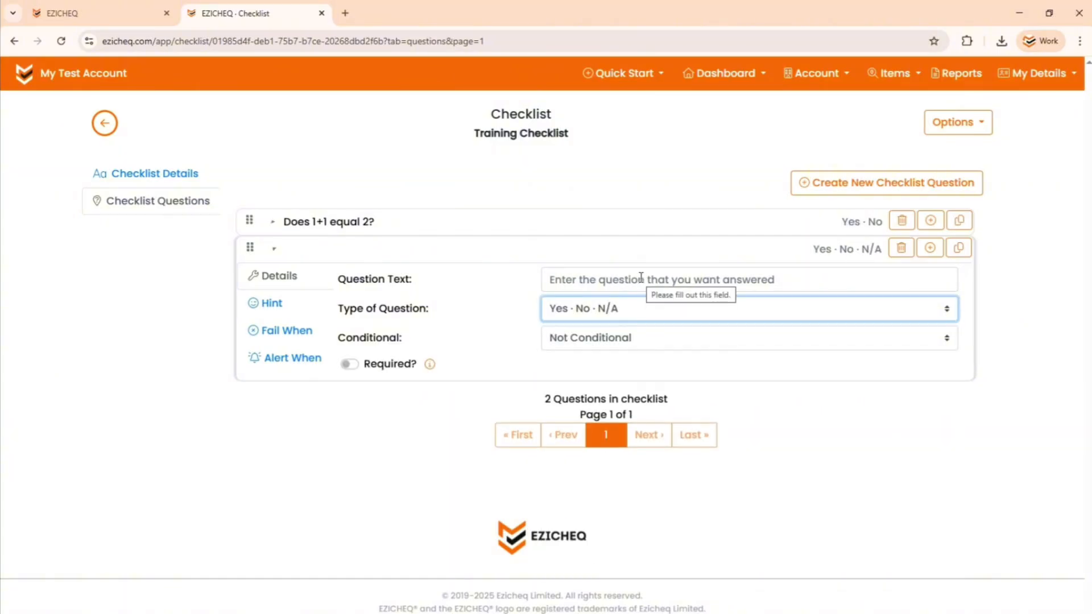
left_click(349, 364)
left_click(689, 284)
type("Yes No or Not Applicable")
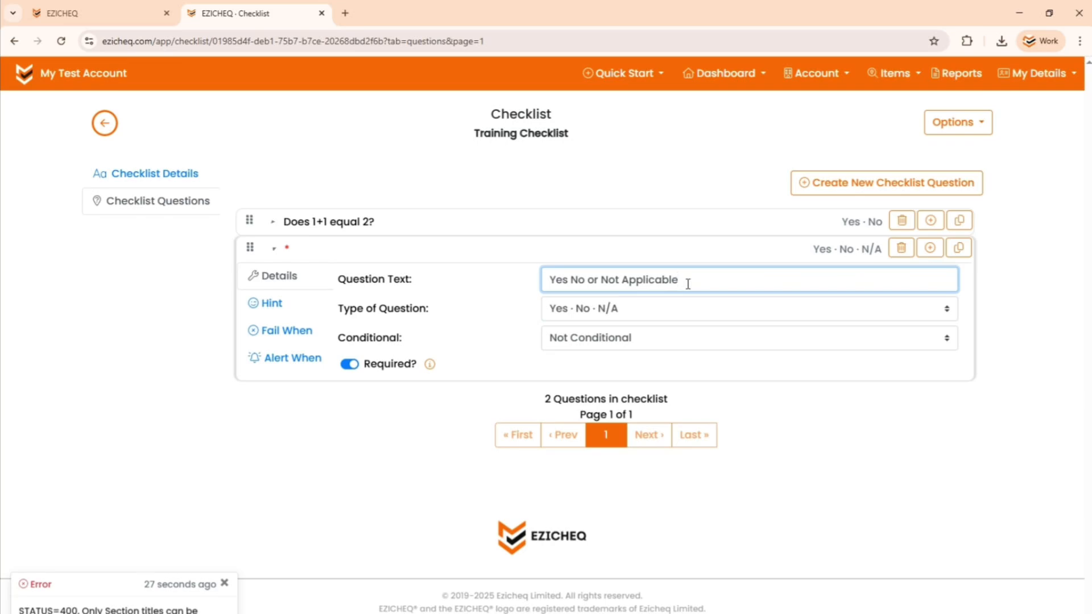
Make the "Yes No or Not Applicable" question conditional on "Does 1+1 equal 2?" and review its condition settings.
left_click(597, 342)
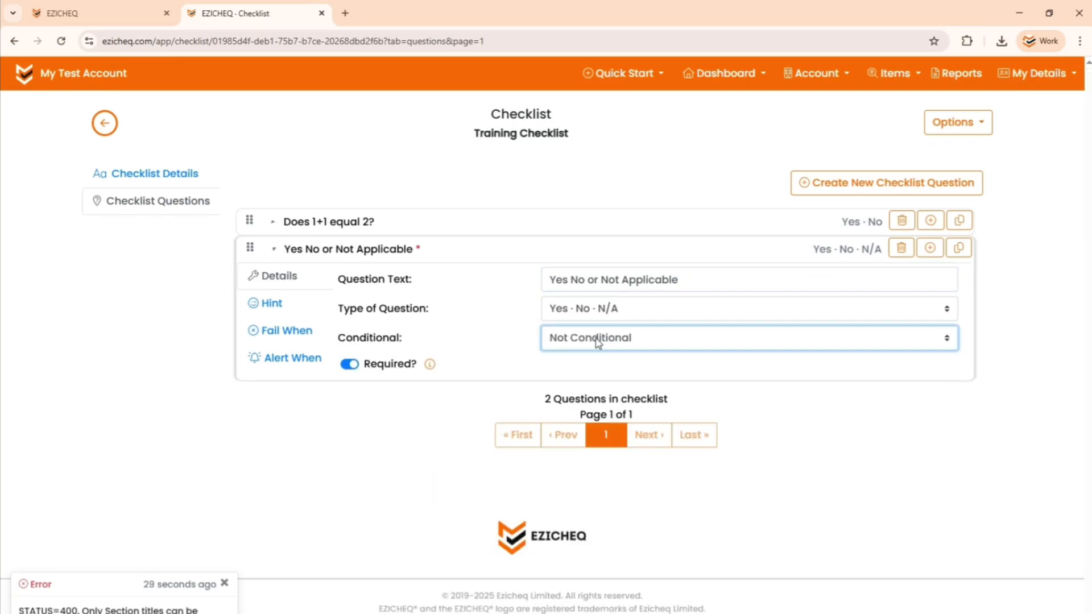
left_click(599, 342)
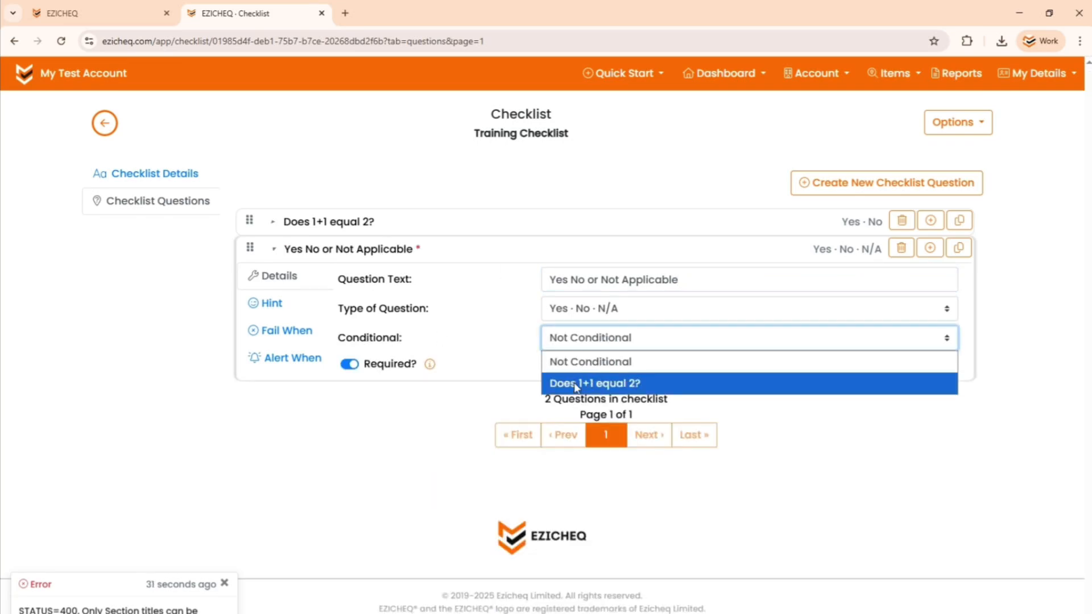
left_click(640, 384)
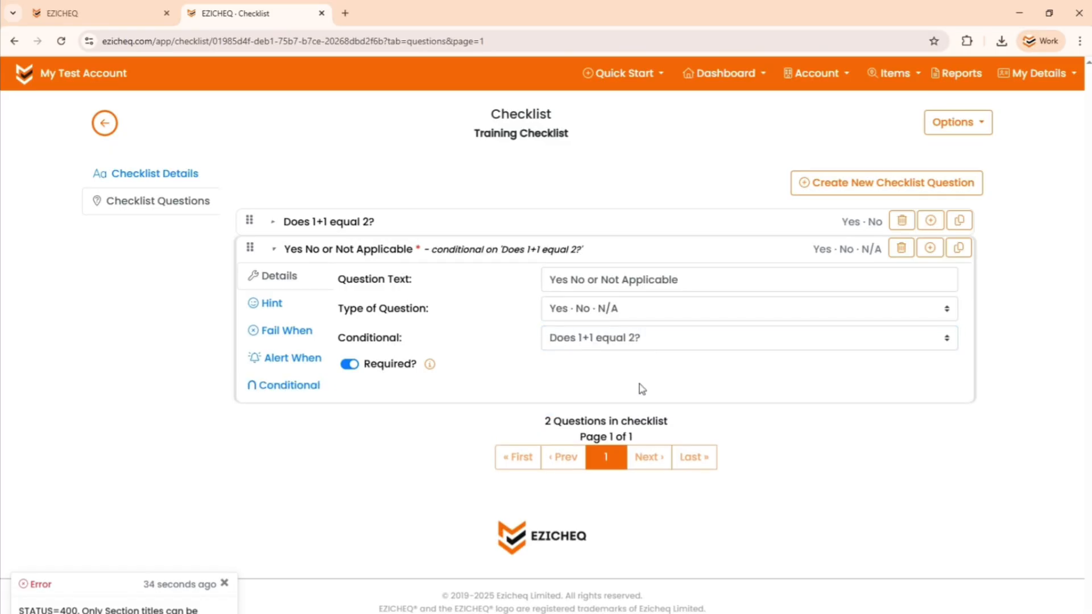
left_click(306, 388)
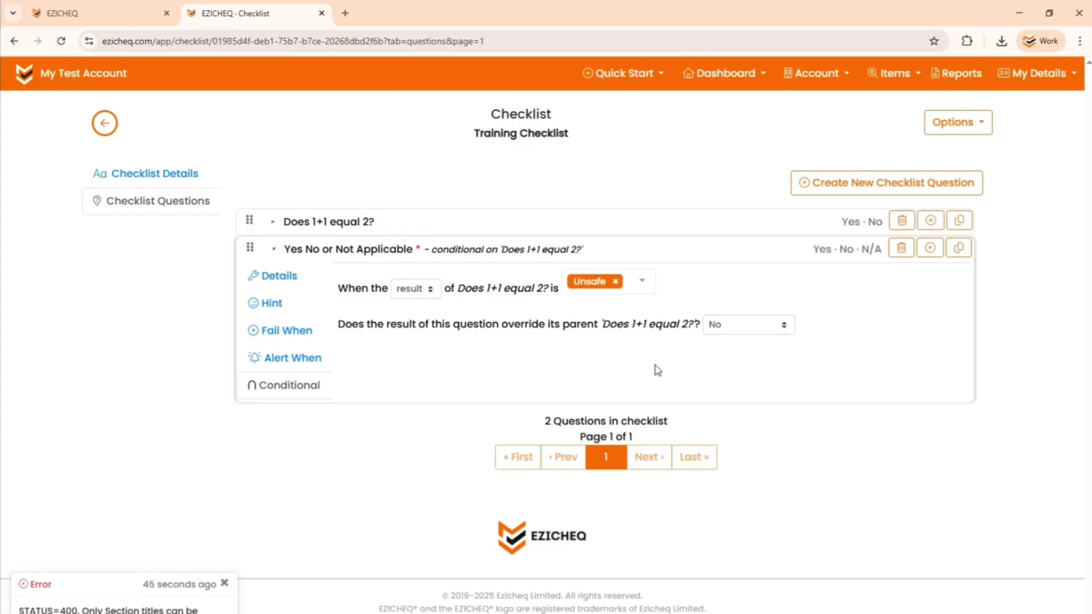
left_click(297, 277)
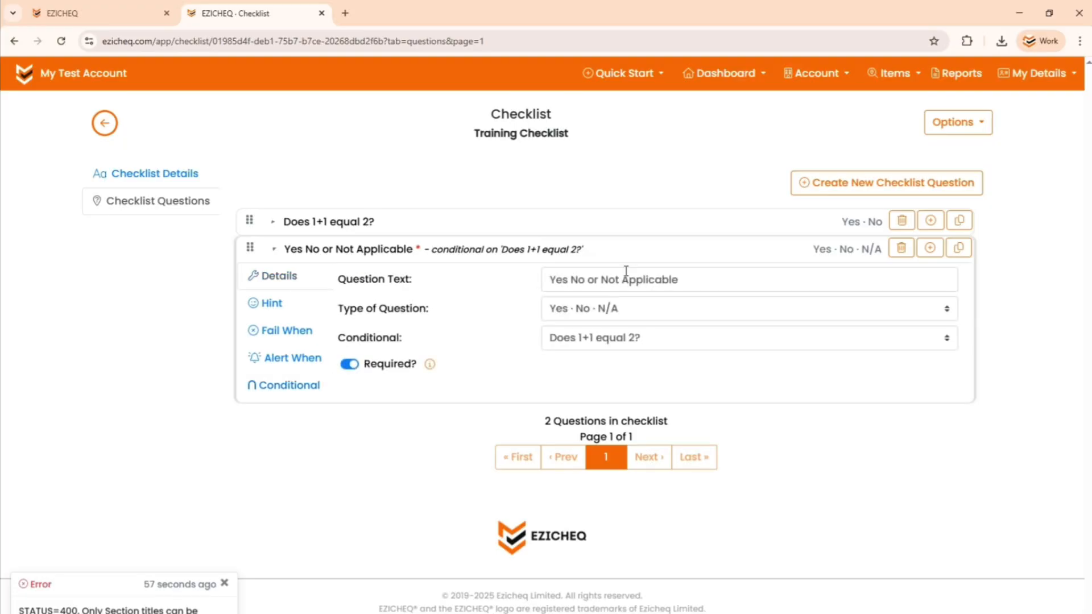
left_click(224, 583)
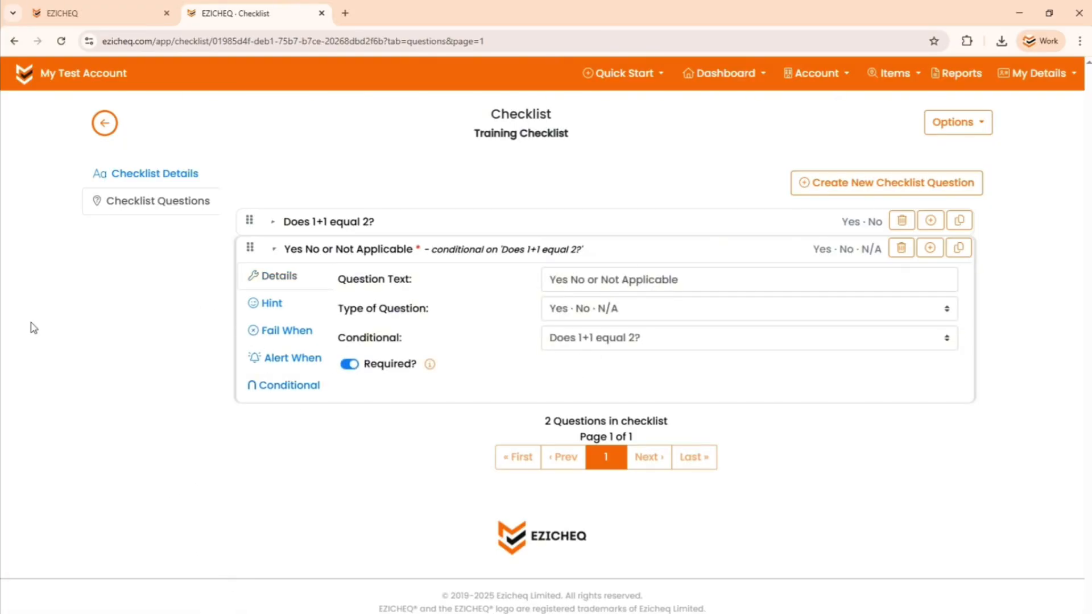
Add a third checklist question of type Number, leaving its text blank, and make it required.
left_click(882, 187)
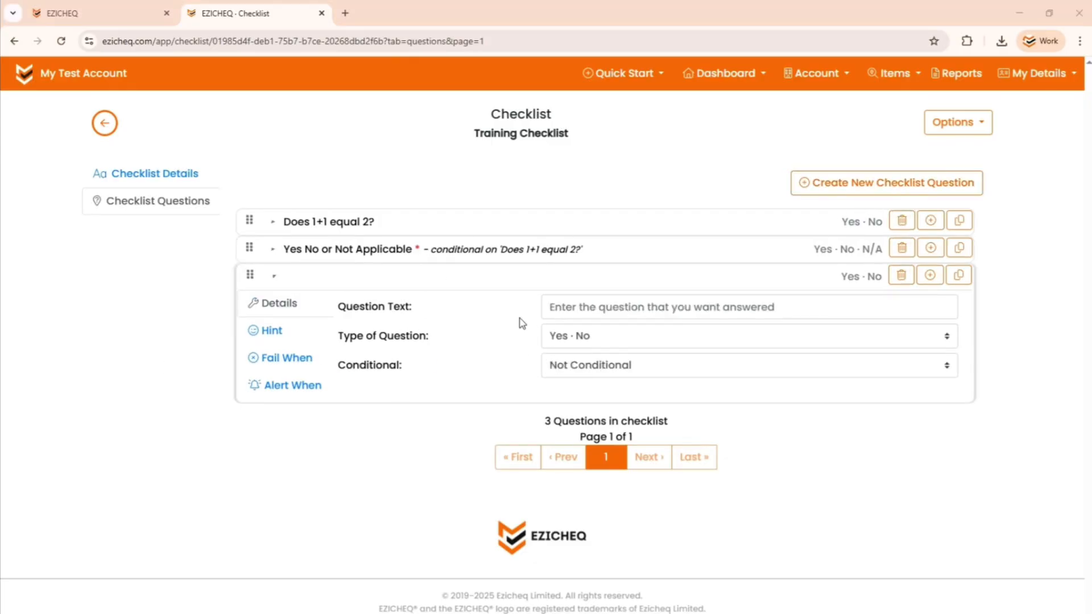
left_click(621, 312)
left_click(624, 337)
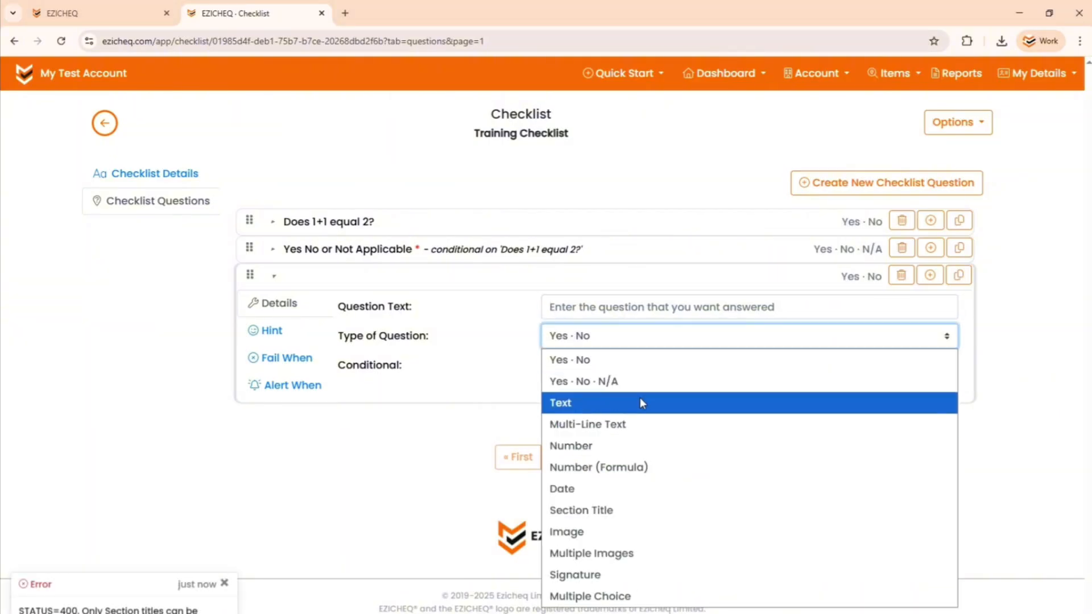
left_click(649, 456)
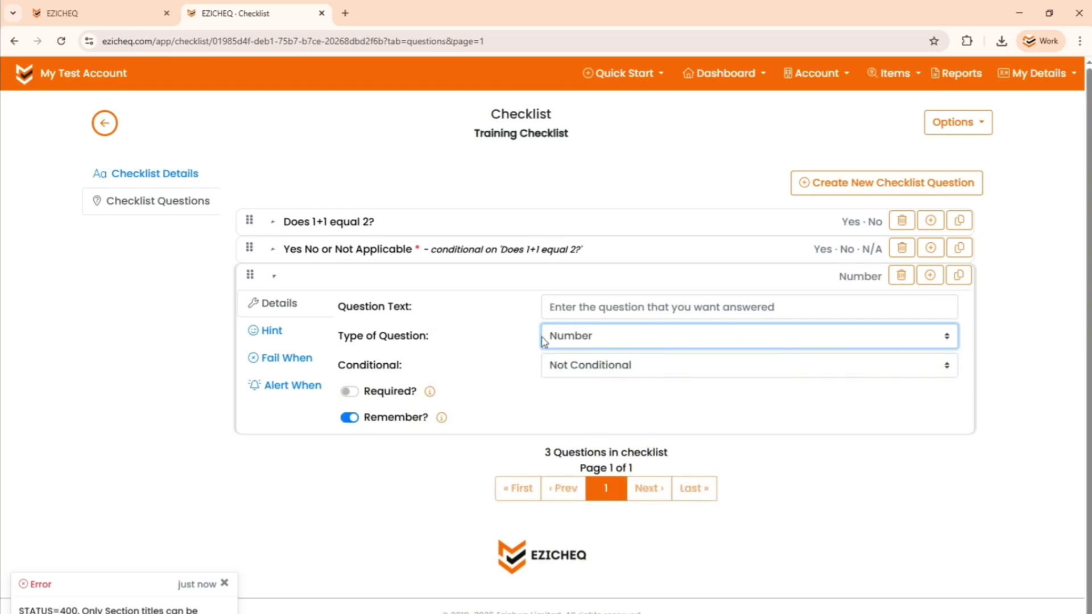
left_click(348, 394)
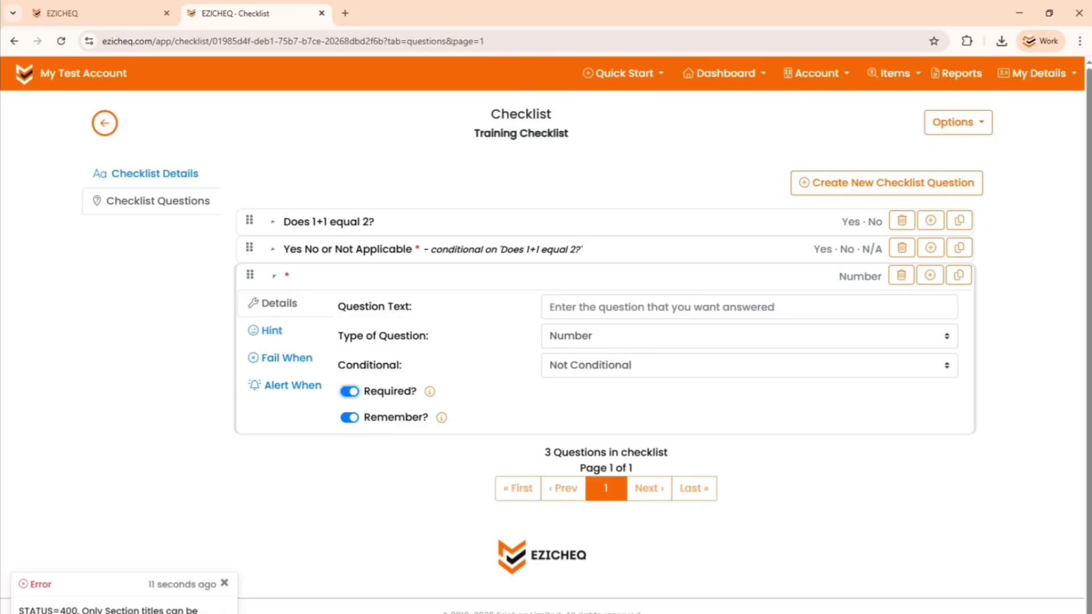
Allow the Number question to make an item unsafe when the submitted value is less than 5.
left_click(305, 369)
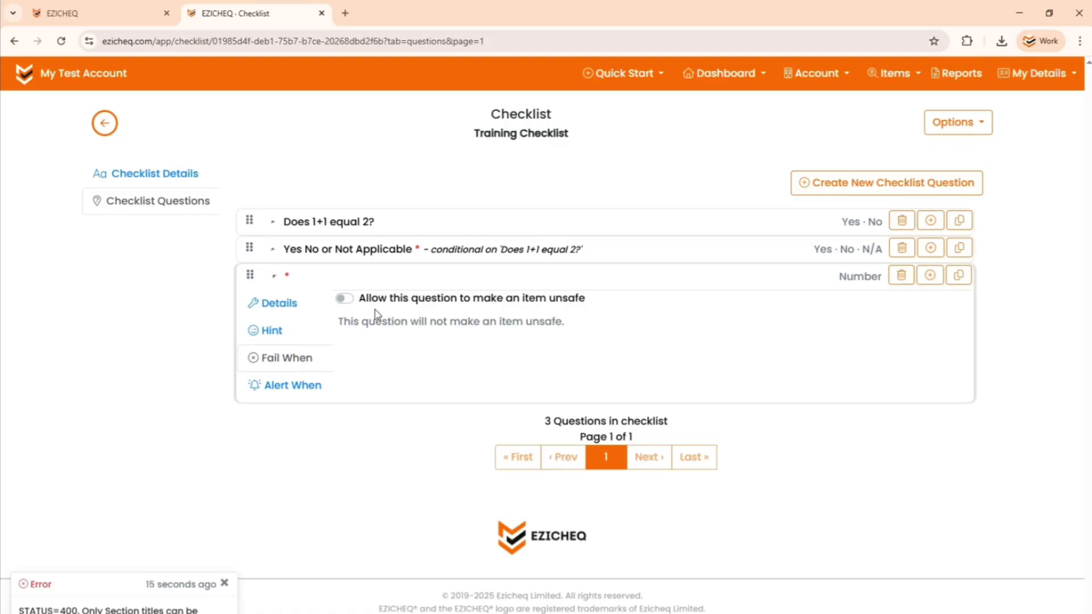
left_click(349, 300)
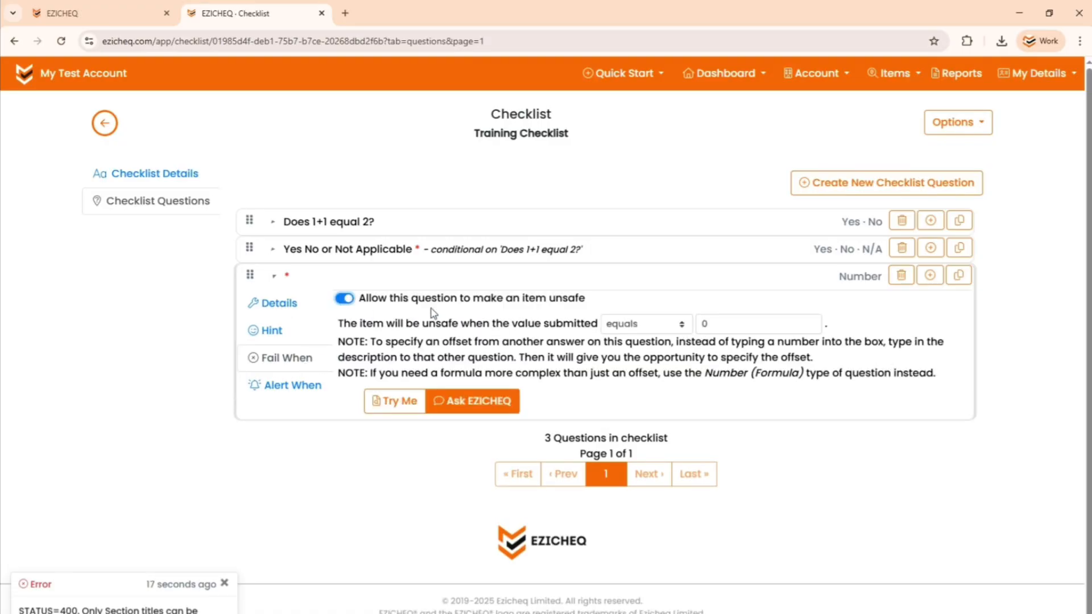
left_click(649, 330)
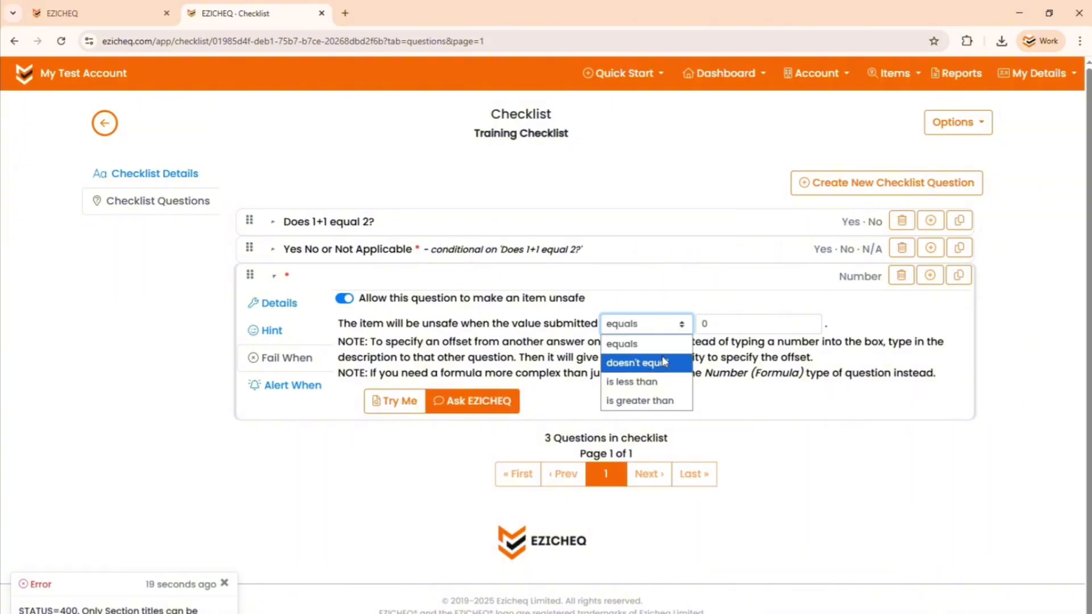
left_click(659, 385)
left_click(735, 324)
type("5")
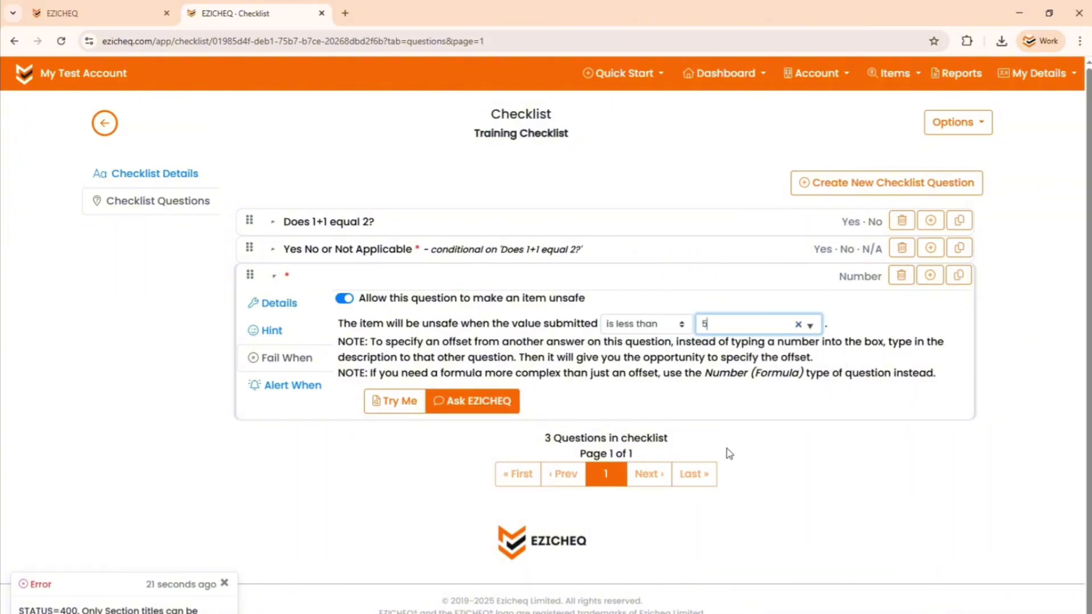
left_click(335, 489)
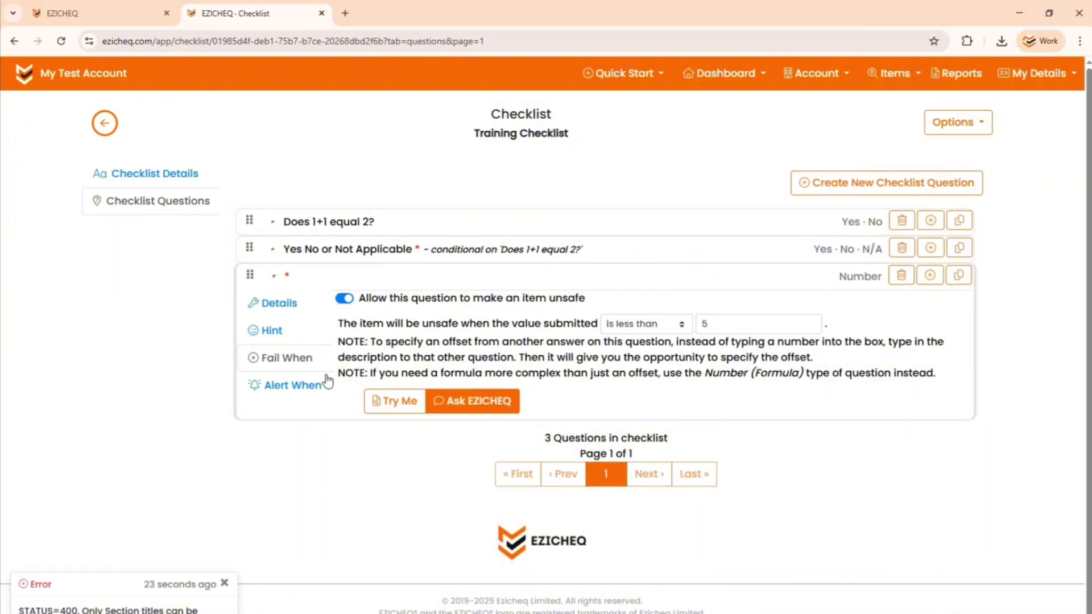
Add a fourth question of type Multiple Choice with the text "Solve for x: 3x + 5 = 20" and make it required.
left_click(893, 182)
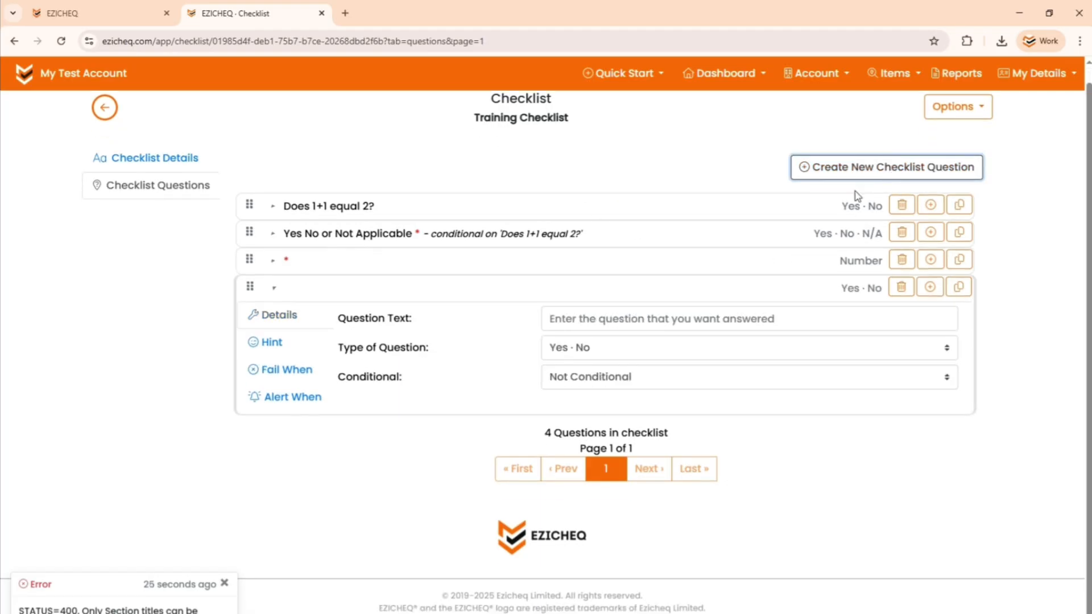
left_click(637, 381)
left_click(520, 408)
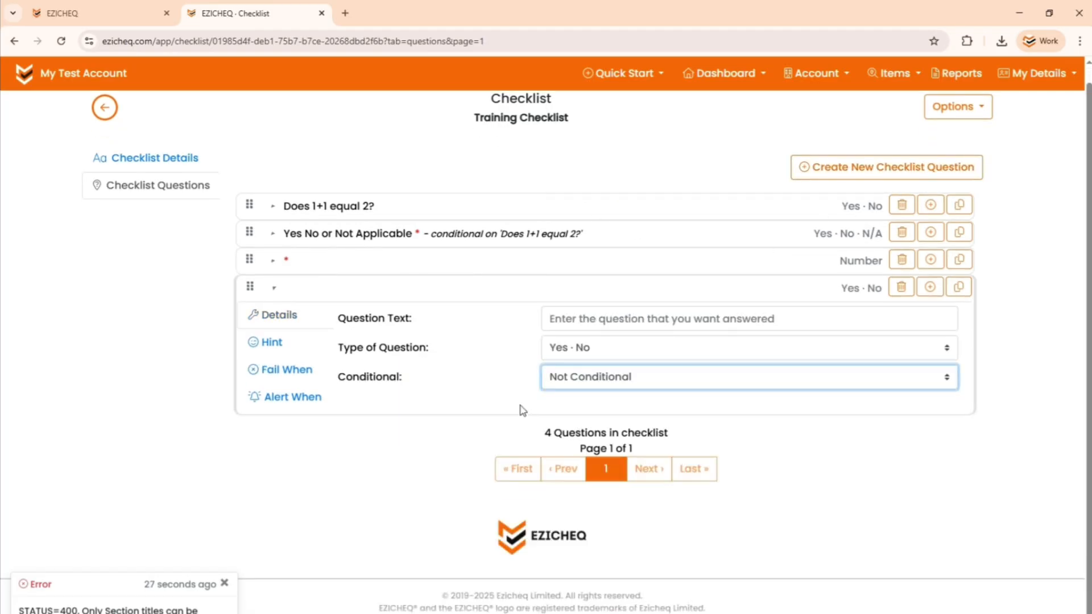
left_click(611, 346)
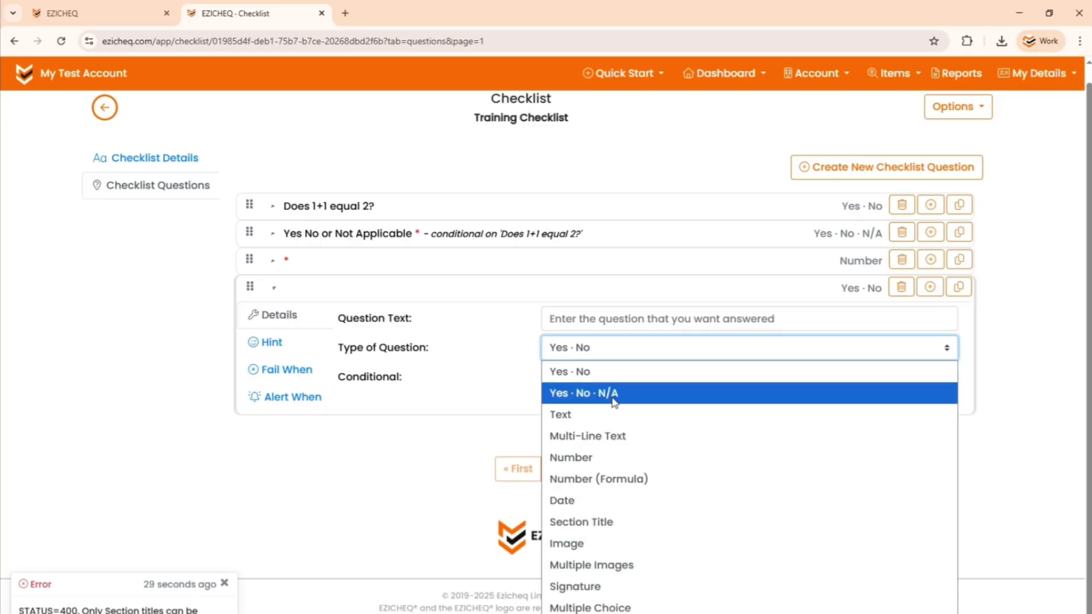
left_click(674, 609)
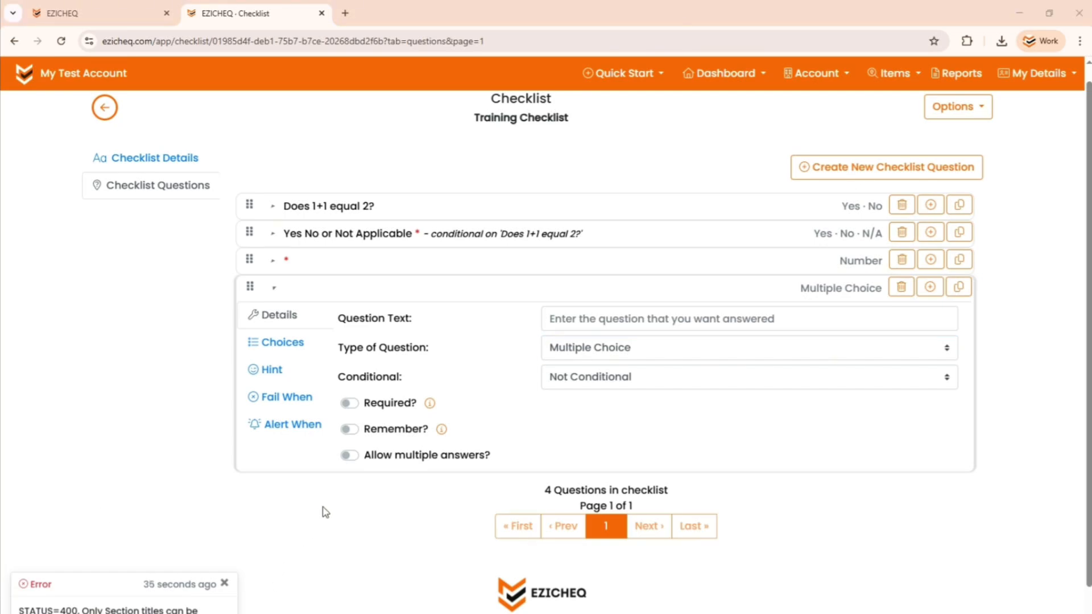
left_click(750, 317)
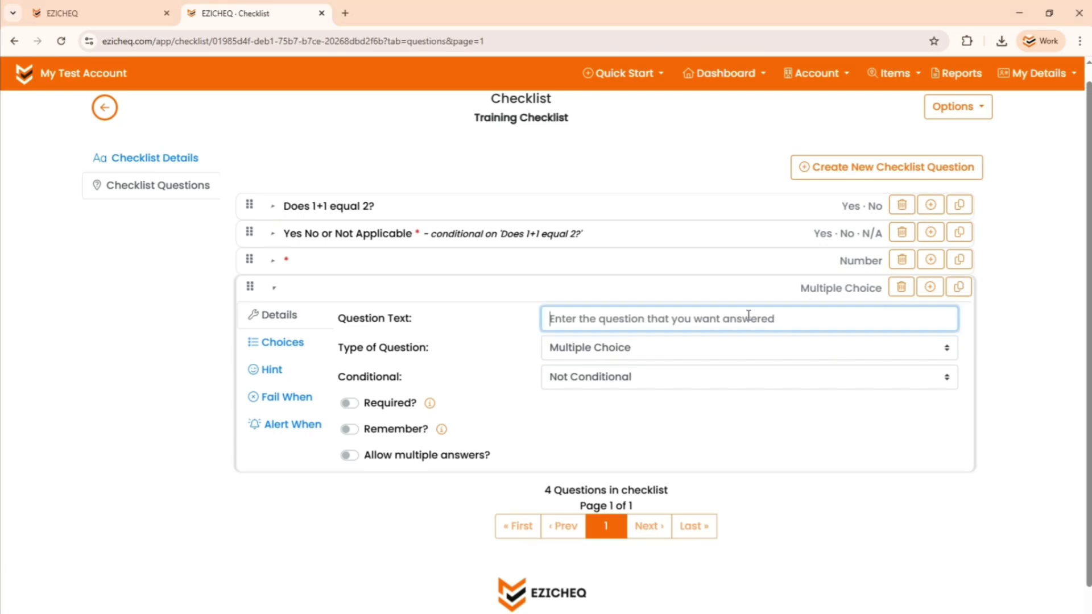
type("Solve for x: 3x + 5 = 20")
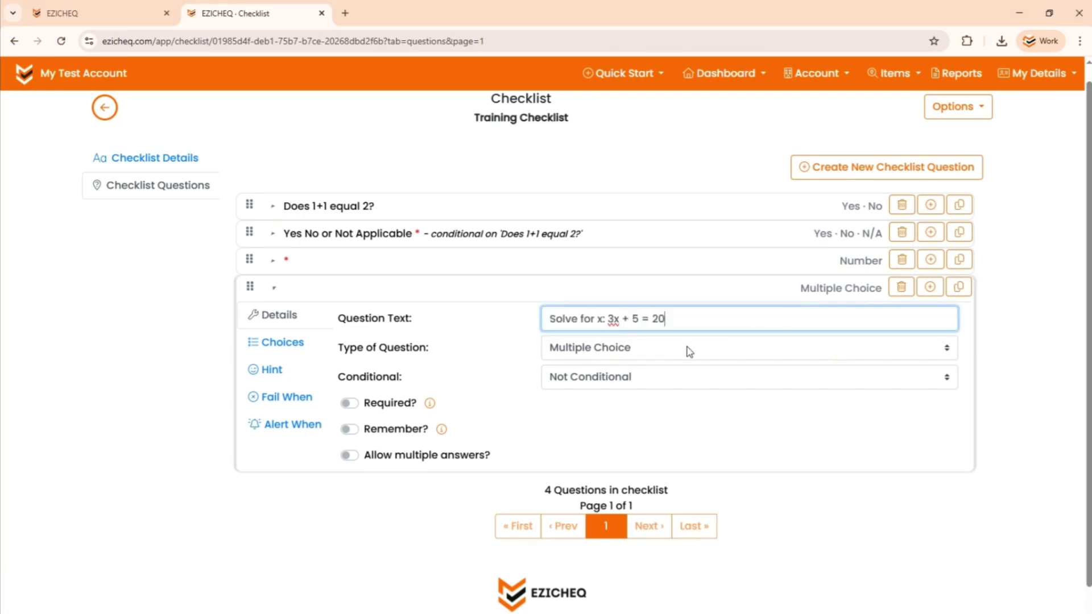
left_click(649, 419)
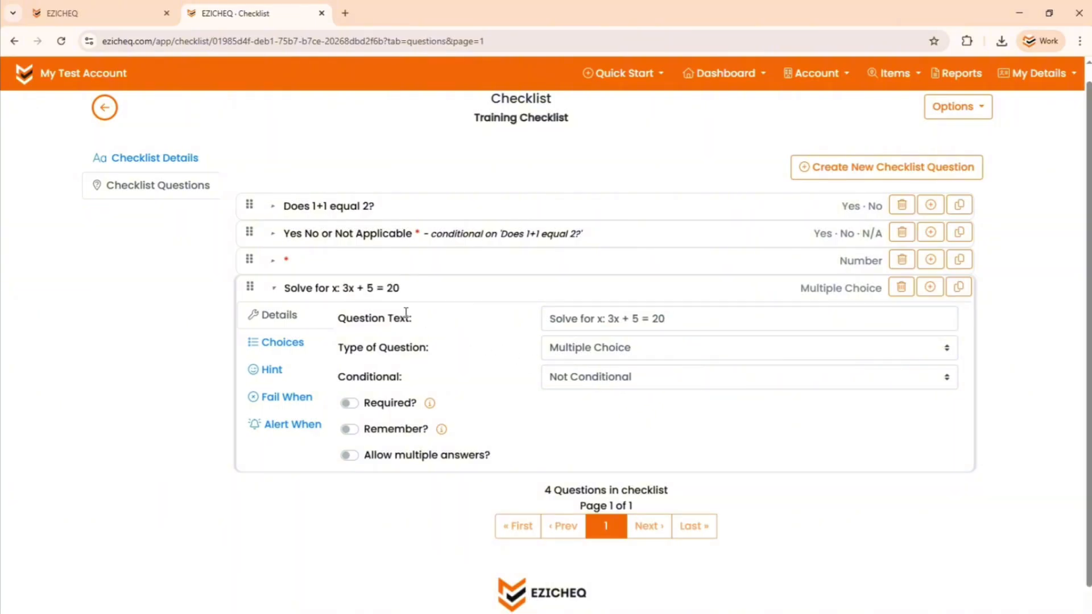
left_click(349, 403)
Add the answer choices "x = 6", "x = 5" and "x = 4" to the "Solve for x" question.
left_click(282, 342)
left_click(418, 320)
type("x")
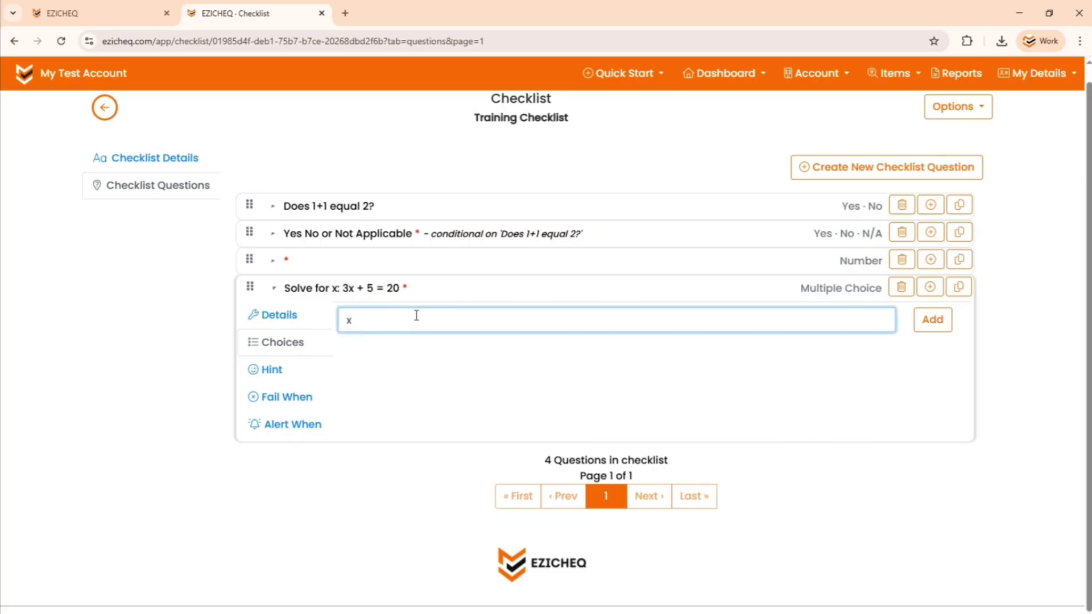
type(" = 6")
left_click(933, 321)
left_click(490, 320)
type("x=5")
key("Left")
left_click(942, 326)
left_click(422, 323)
type("x = 4")
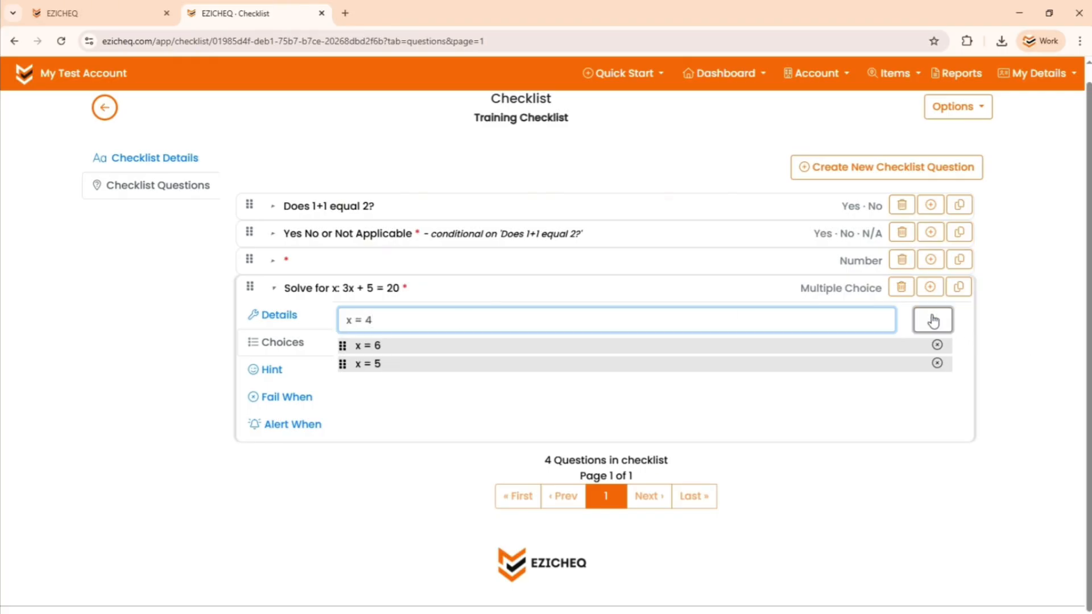
left_click(932, 319)
Allow the "Solve for x" question to make an item unsafe, marking x = 6 and x = 4 as failing answers.
left_click(298, 398)
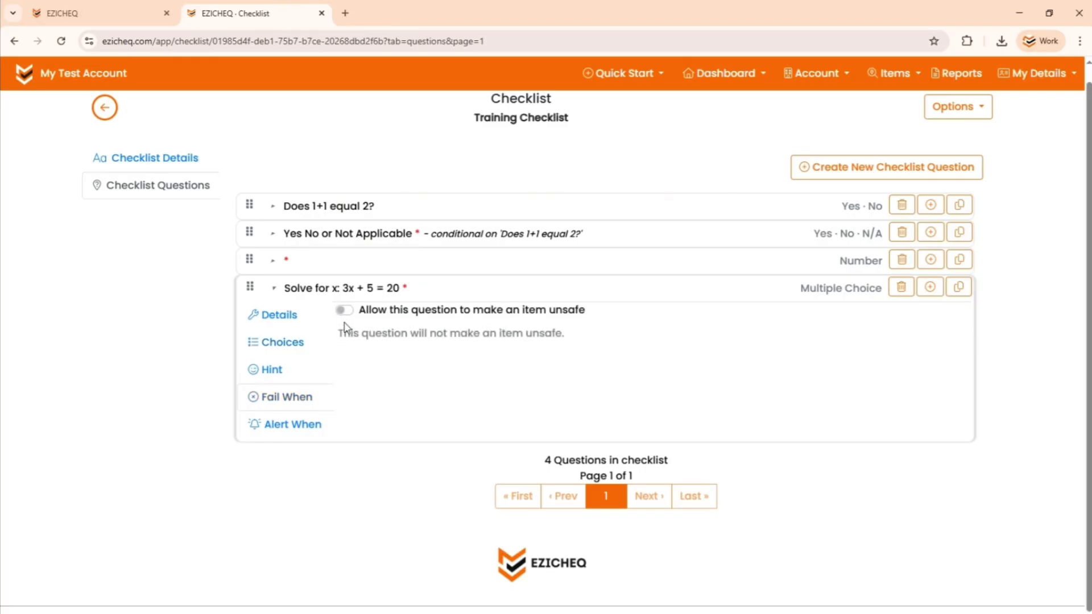
left_click(344, 310)
left_click(446, 355)
left_click(440, 376)
left_click(439, 400)
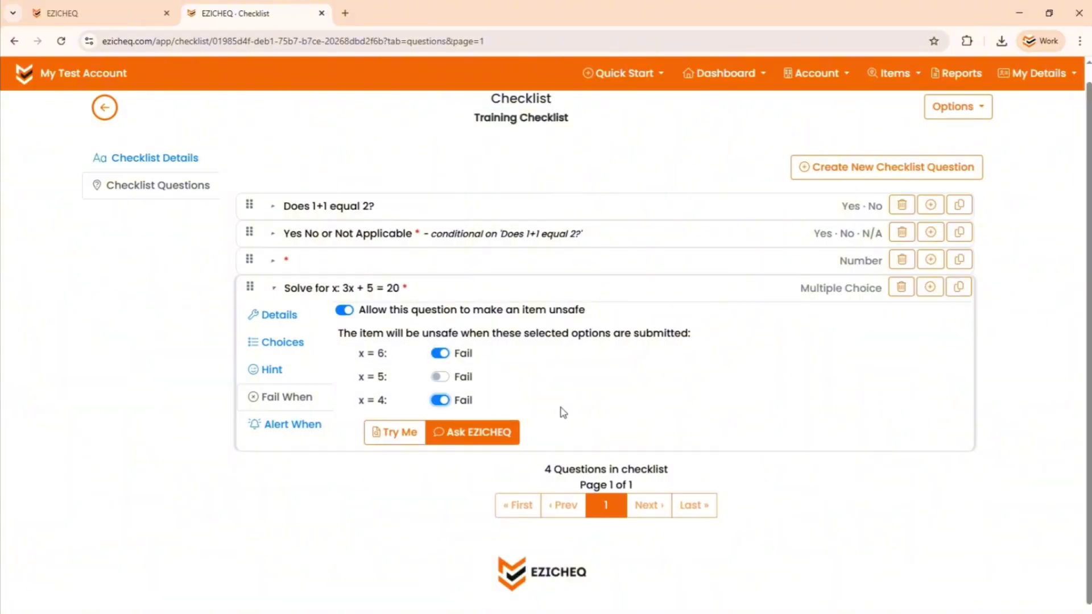